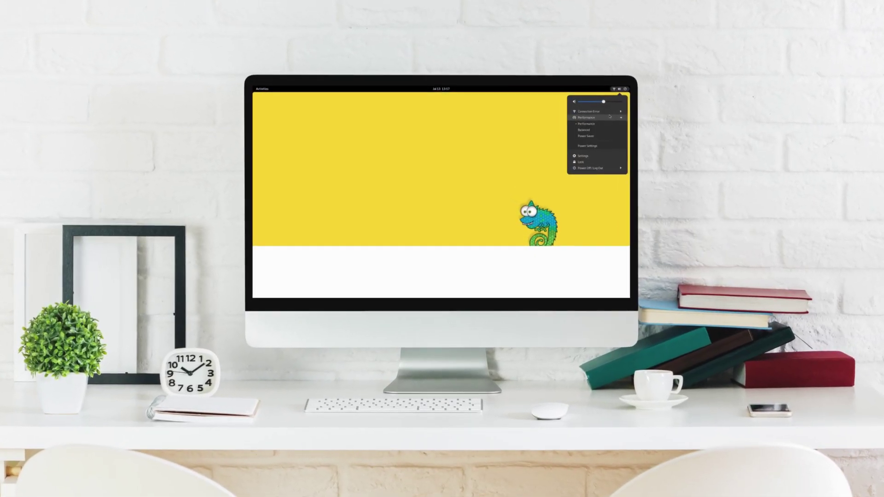
Step: Dismiss the system menu, page the clock's calendar ahead to a later month, then open Activities
left_click(427, 78)
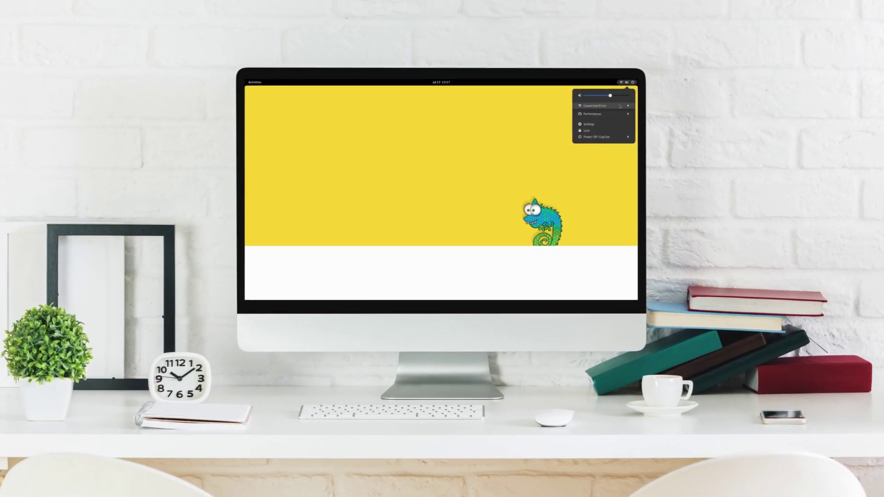
left_click(429, 79)
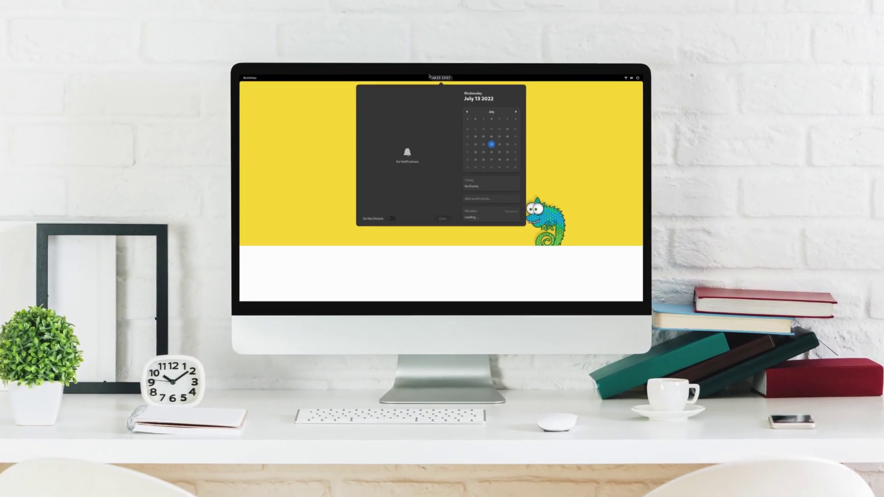
left_click(519, 106)
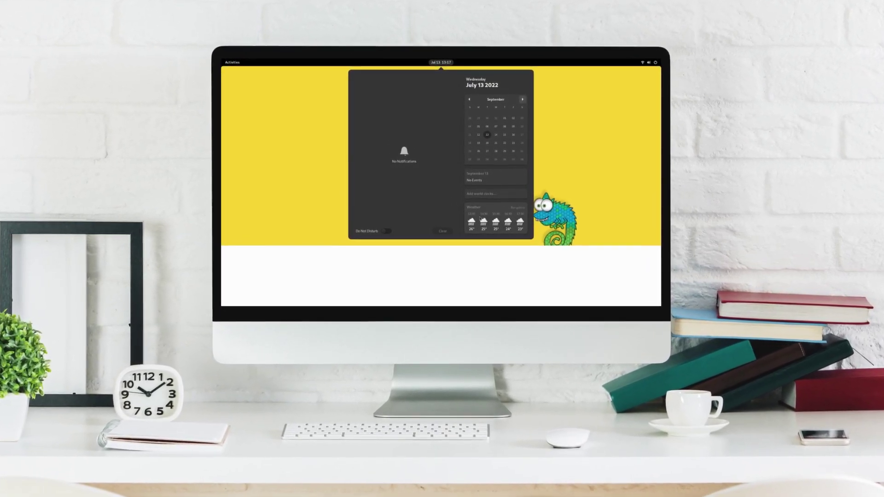
left_click(232, 62)
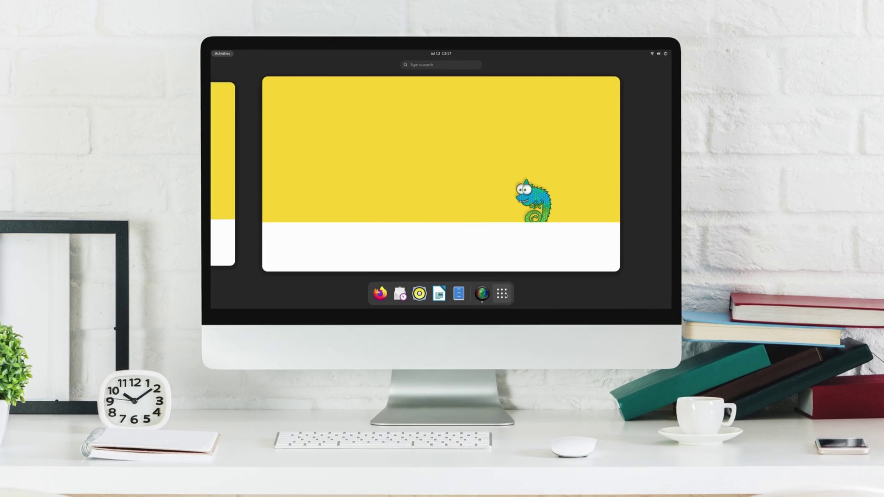
Step: Bring up the full application grid from the dash to find Weather
left_click(504, 295)
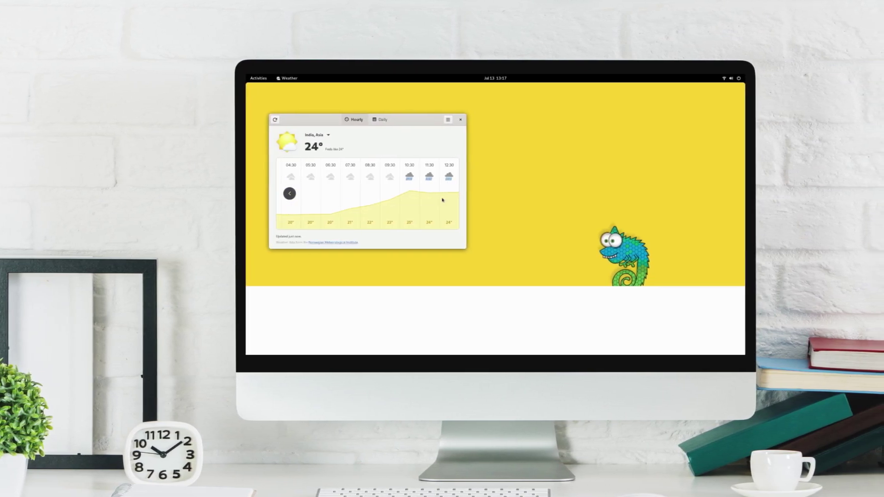
Step: Switch the Weather forecast to the Daily view
left_click(378, 122)
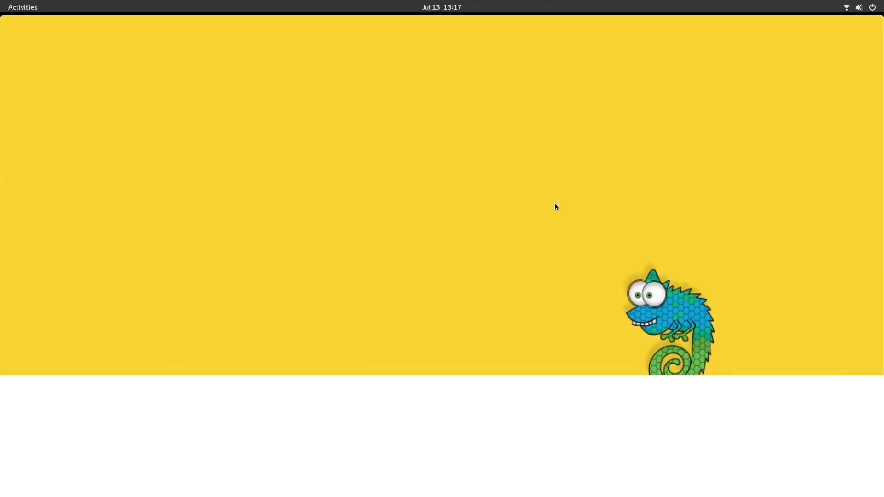
Step: Review the power-mode and network connection options in the system menu
left_click(860, 6)
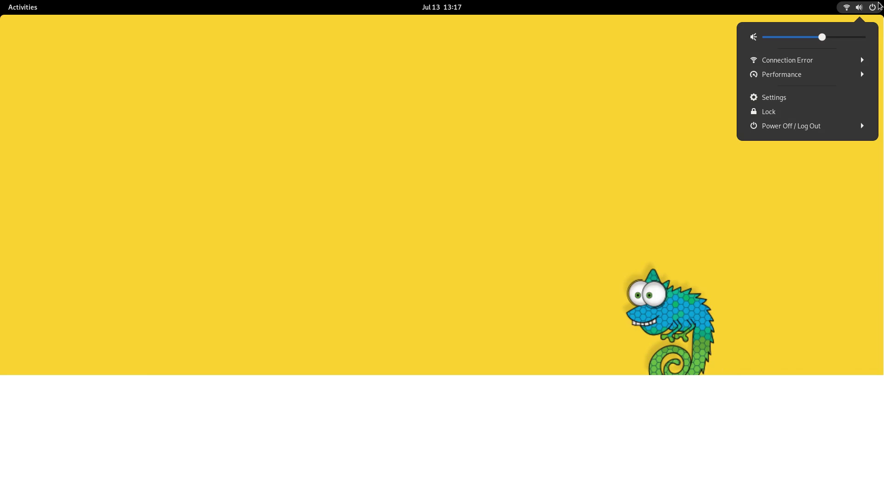
left_click(837, 72)
left_click(842, 60)
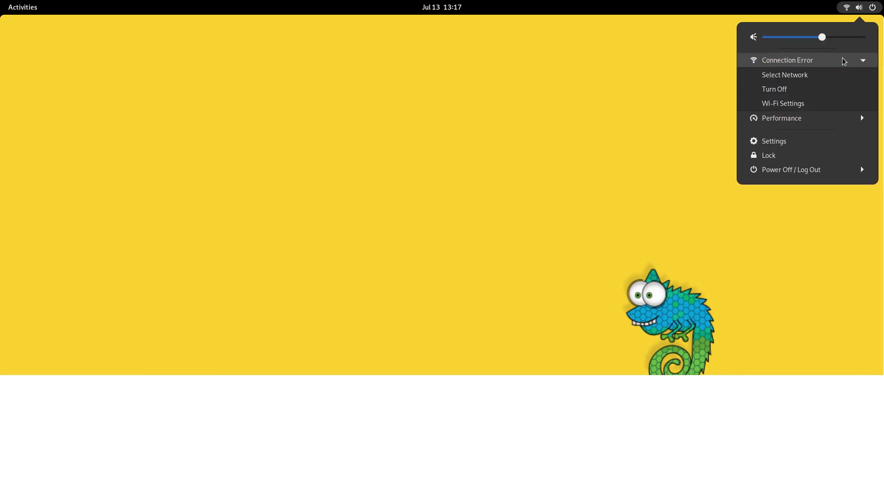
left_click(552, 93)
Step: Advance the calendar to September to see its weather, then open the Activities overview
left_click(417, 5)
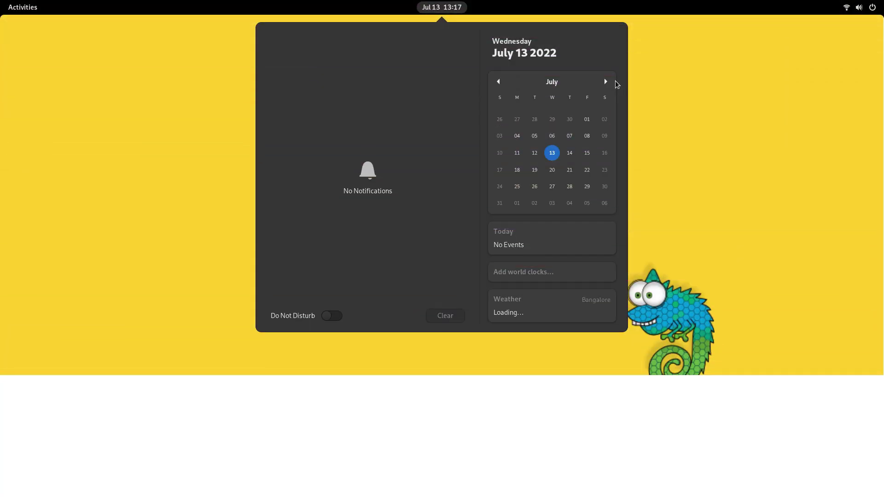
left_click(605, 82)
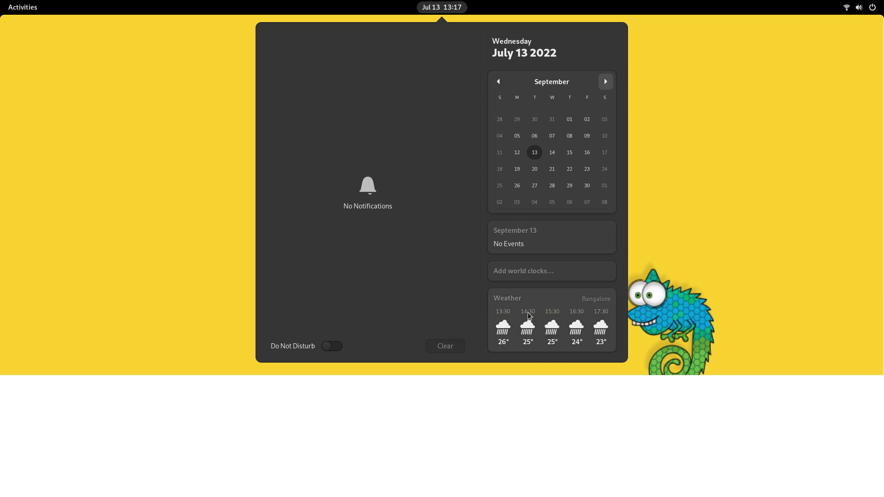
key("super")
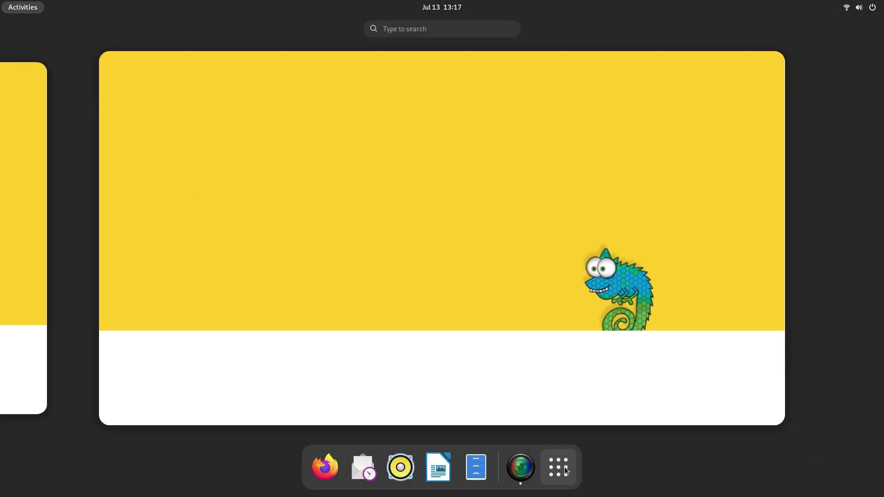
Step: Launch Weather by searching 'e' in the Activities overview
left_click(564, 467)
scroll(391, 240, "down", 1)
scroll(390, 240, "up", 1)
left_click(492, 90)
type("e")
left_click(313, 82)
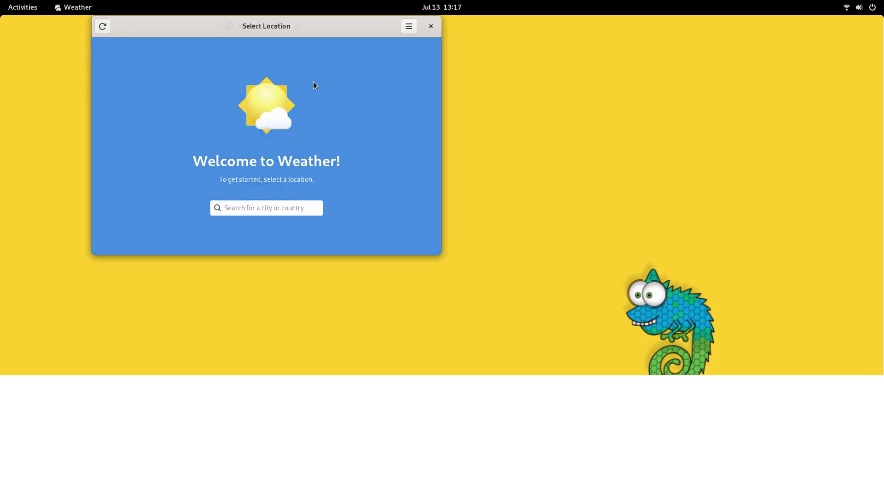
Step: Move the Weather window lower, page through India's hourly and daily forecasts, ending on hourly
left_click_drag(298, 32, 247, 88)
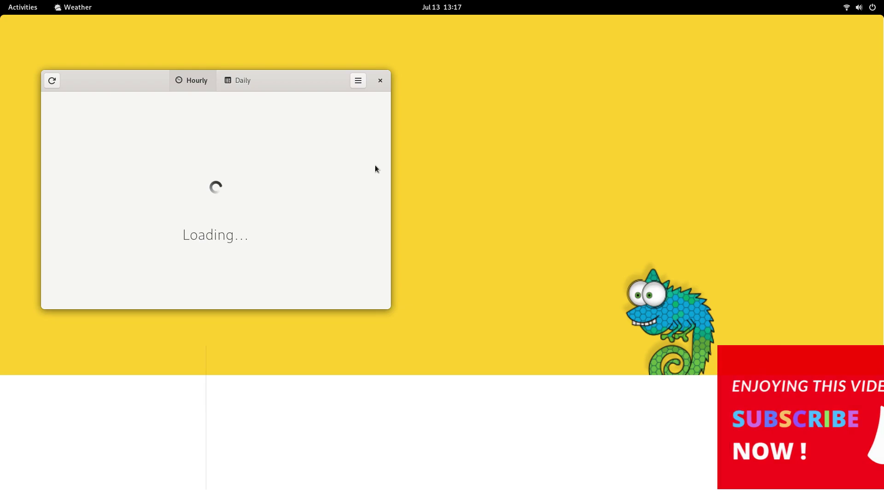
left_click(347, 220)
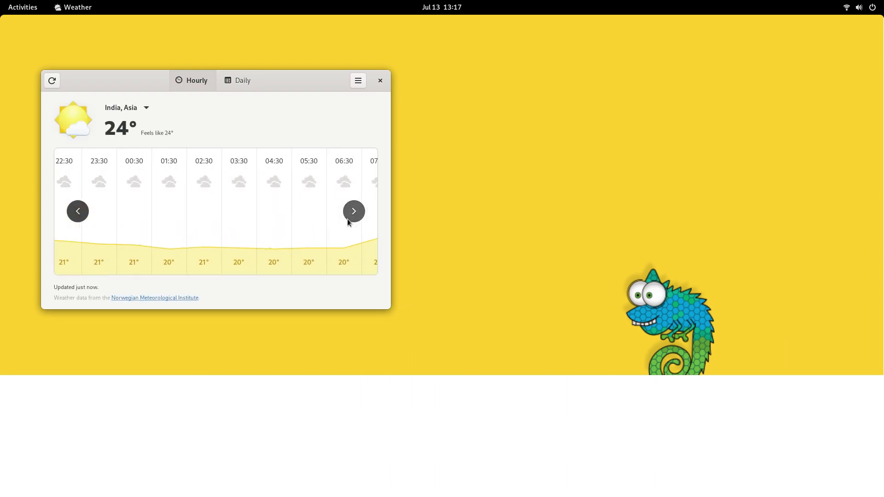
left_click(347, 219)
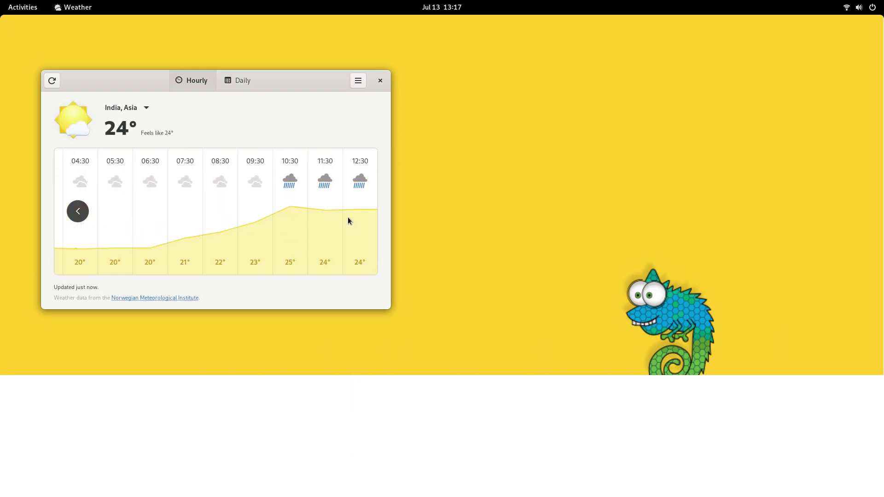
left_click(244, 84)
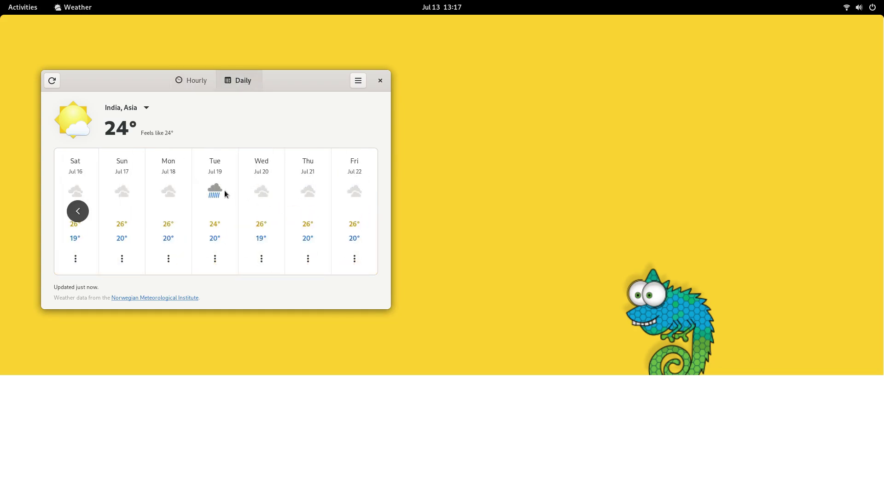
left_click(187, 88)
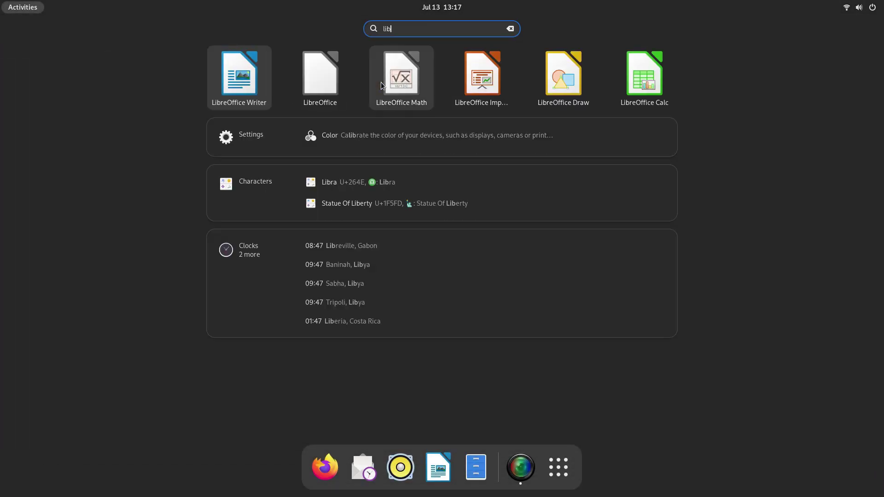
Step: Launch LibreOffice Writer, close it through the save prompt, and return to the app grid
left_click(210, 95)
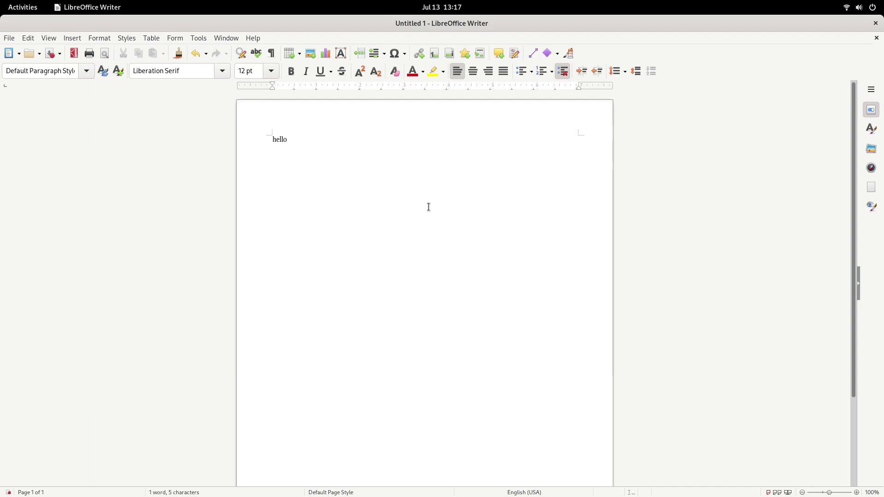
left_click(877, 23)
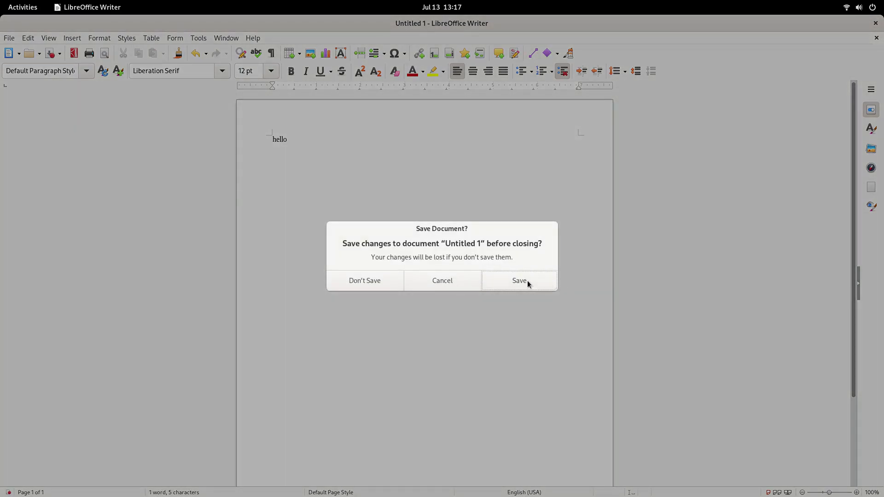
left_click(382, 283)
key("super+a")
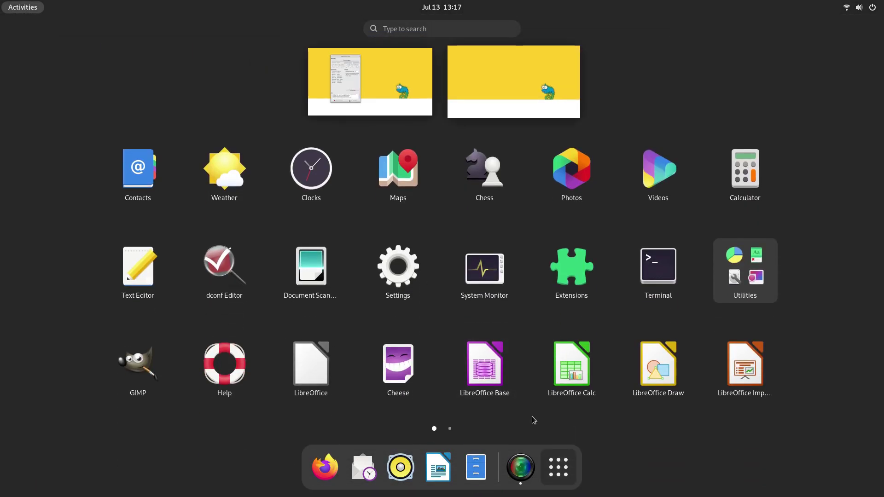
Step: Launch Calculator, centre its window, and check its About dialog showing version 41.1
left_click(765, 169)
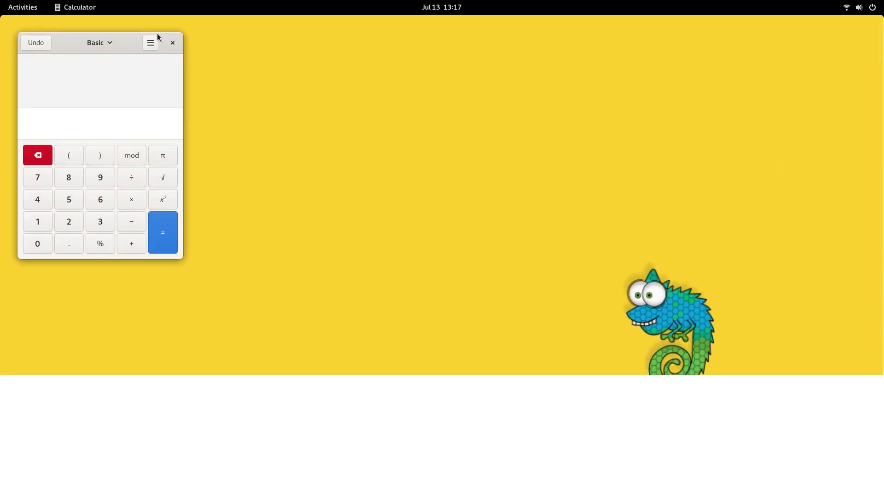
left_click_drag(157, 33, 323, 74)
left_click(324, 74)
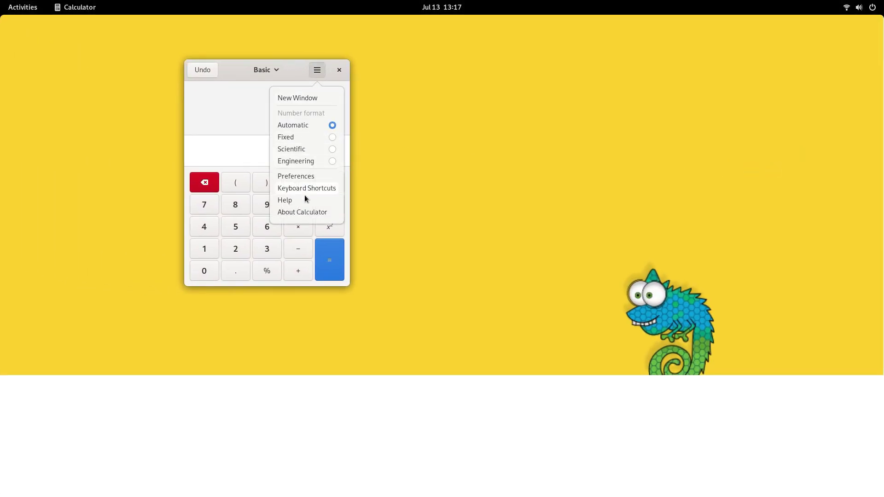
left_click(306, 210)
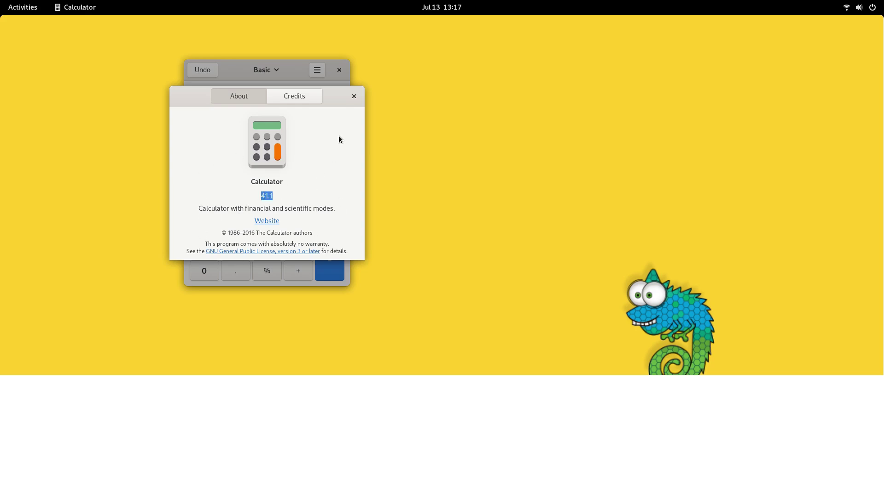
left_click(353, 97)
Step: Close Calculator and browse both pages of the application grid
left_click(340, 74)
key("super")
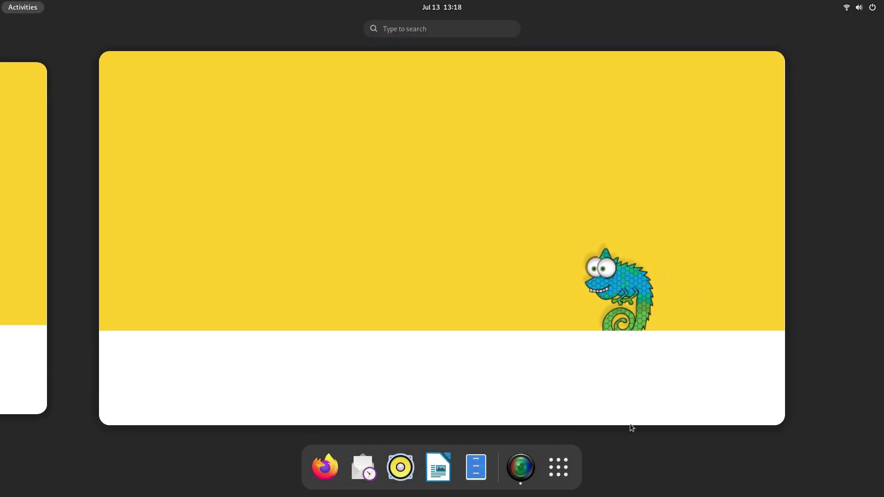
left_click(573, 472)
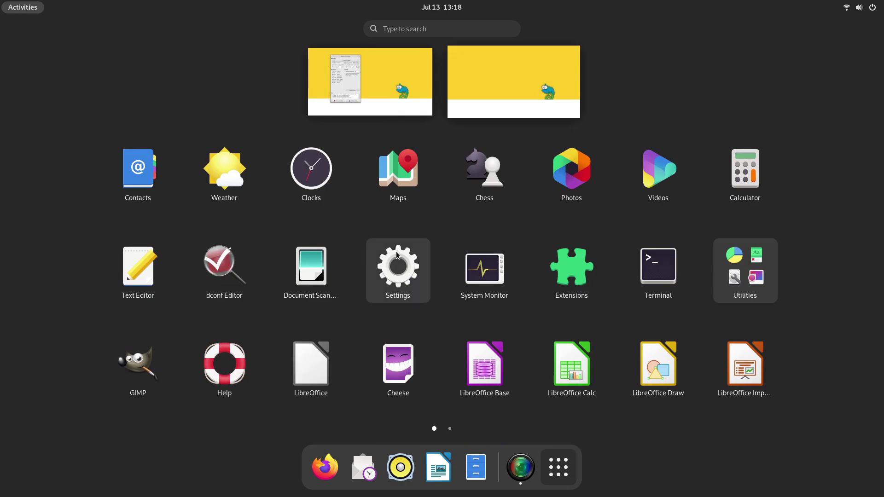
scroll(396, 251, "down", 1)
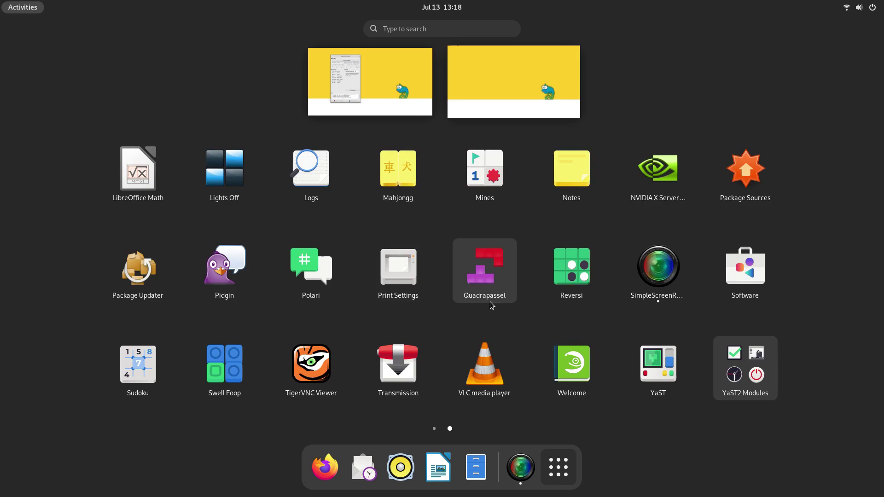
scroll(752, 385, "up", 1)
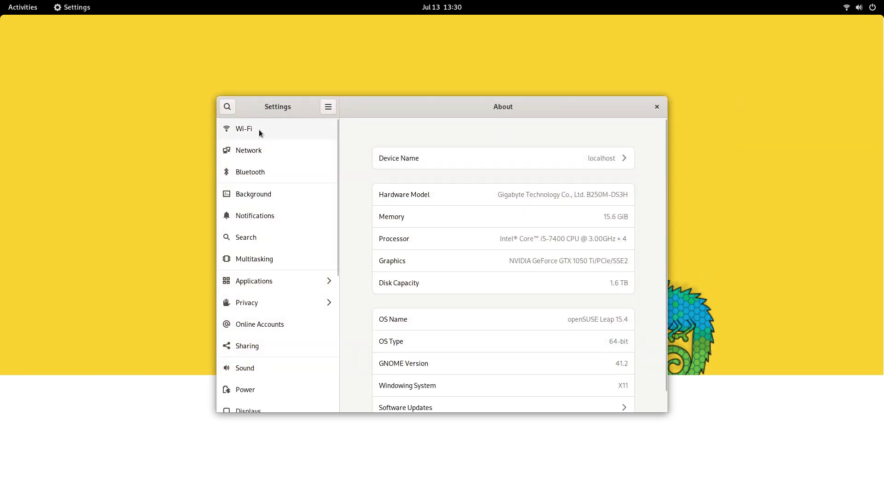
Step: Browse the Network, Bluetooth, Background and Notifications panels in Settings
left_click(278, 156)
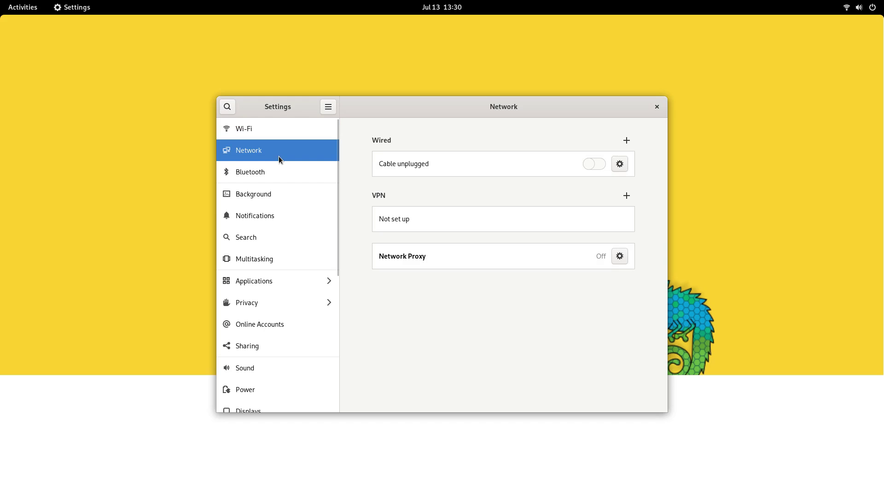
left_click(290, 176)
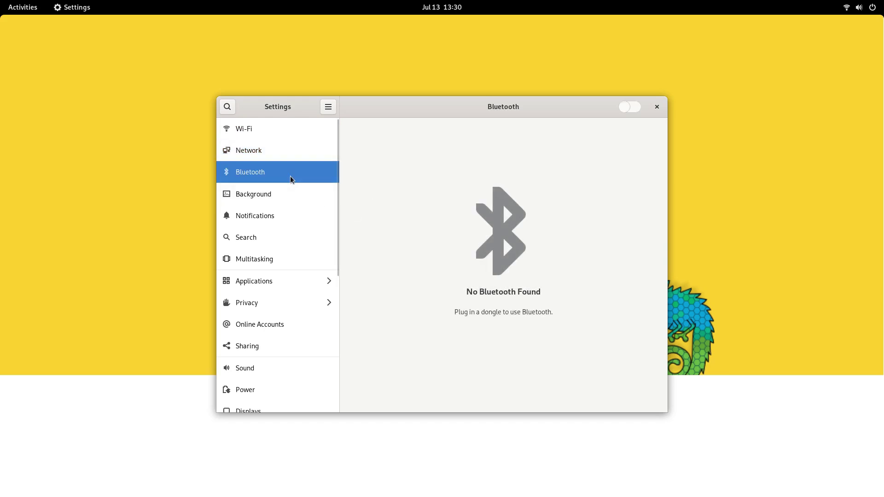
left_click(293, 190)
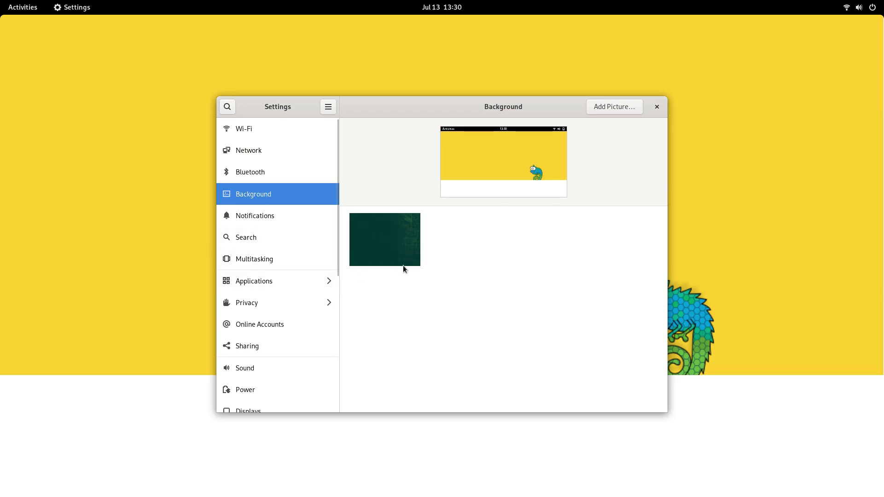
left_click(272, 212)
scroll(451, 276, "down", 5)
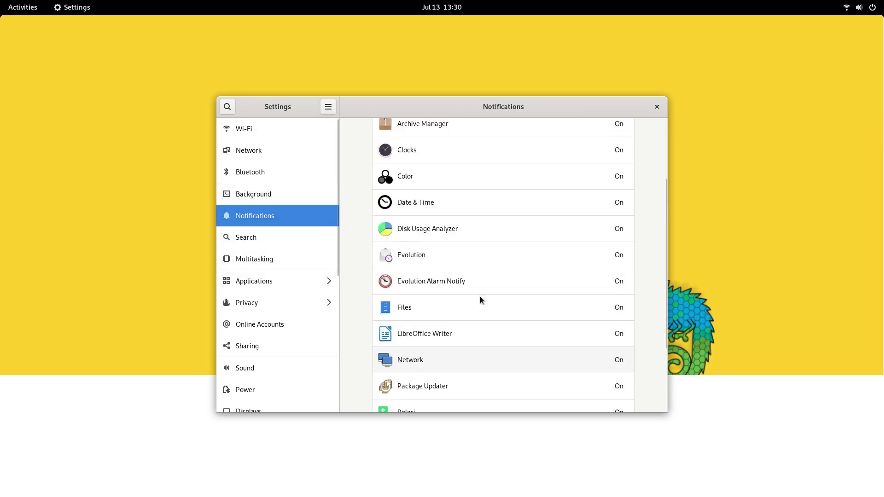
scroll(480, 297, "up", 5)
Step: Turn off Contacts, Files and Characters under Settings > Search
left_click(311, 239)
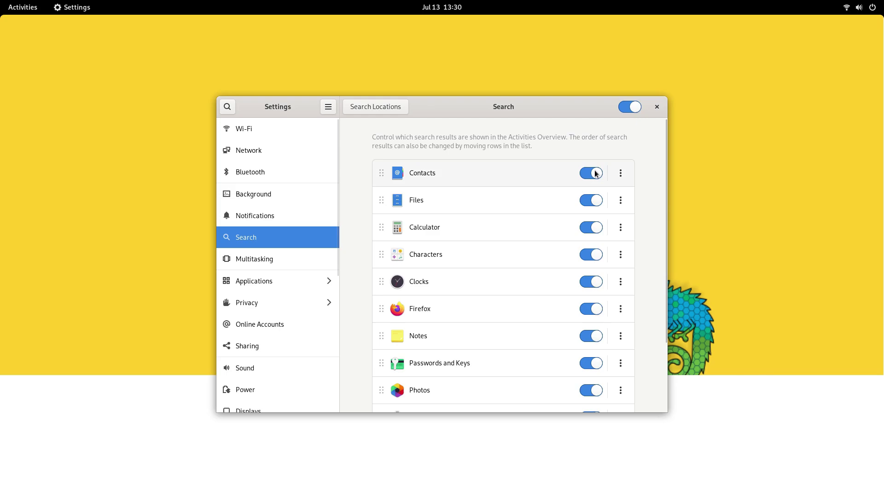
left_click(596, 173)
left_click(591, 204)
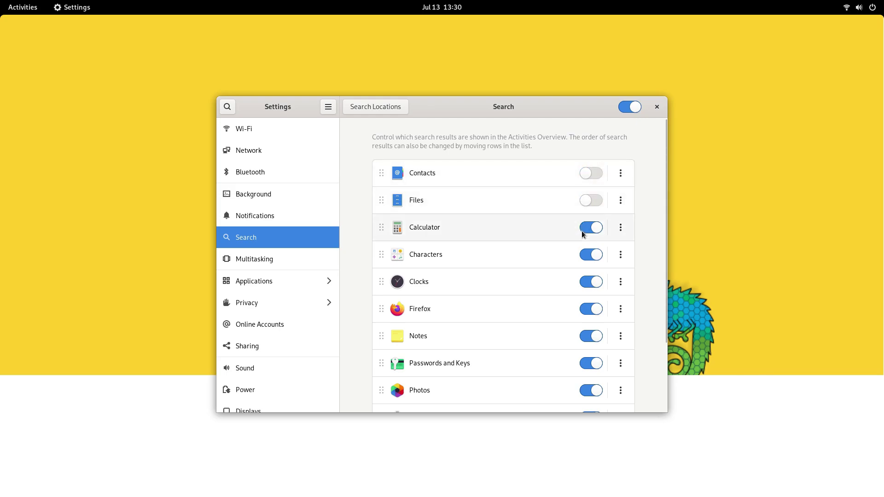
left_click(587, 261)
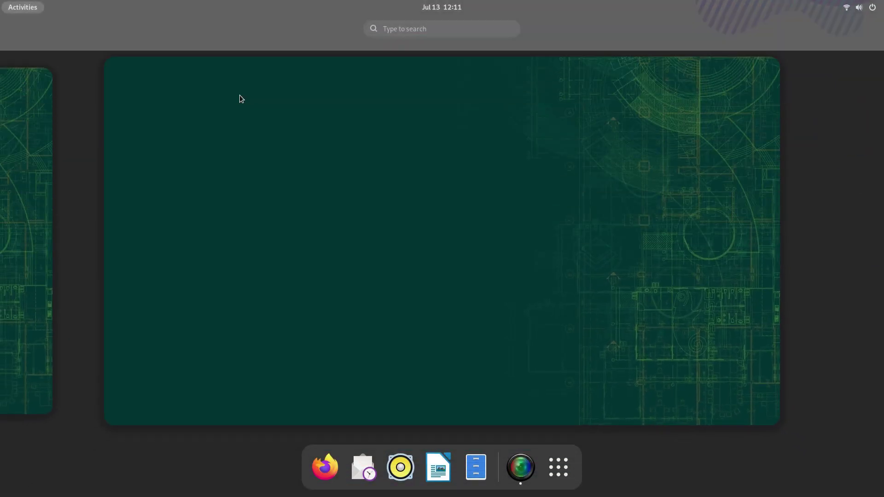
Step: Launch YaST Control Center as root via the 'yast' search and move its window left
type("yast")
left_click(240, 97)
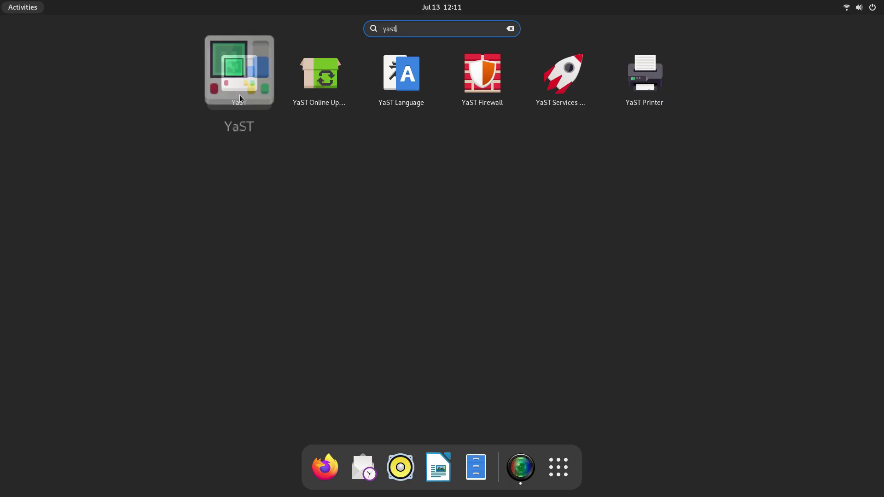
key("Return")
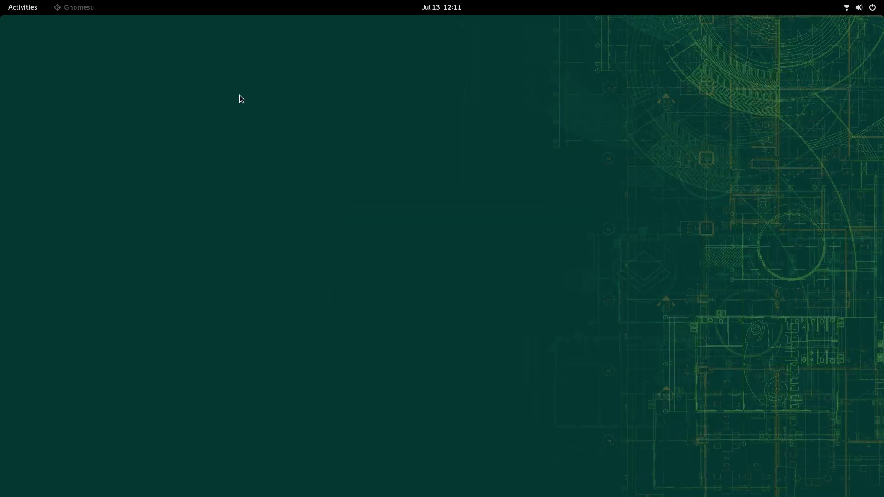
left_click_drag(558, 52, 361, 51)
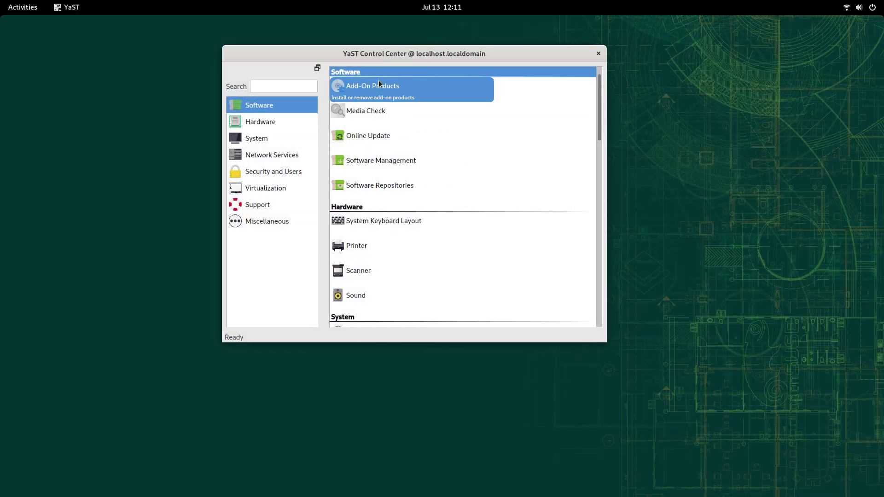
Step: Open Add-On Products, start adding an add-on, then abort the wizard
left_click(384, 99)
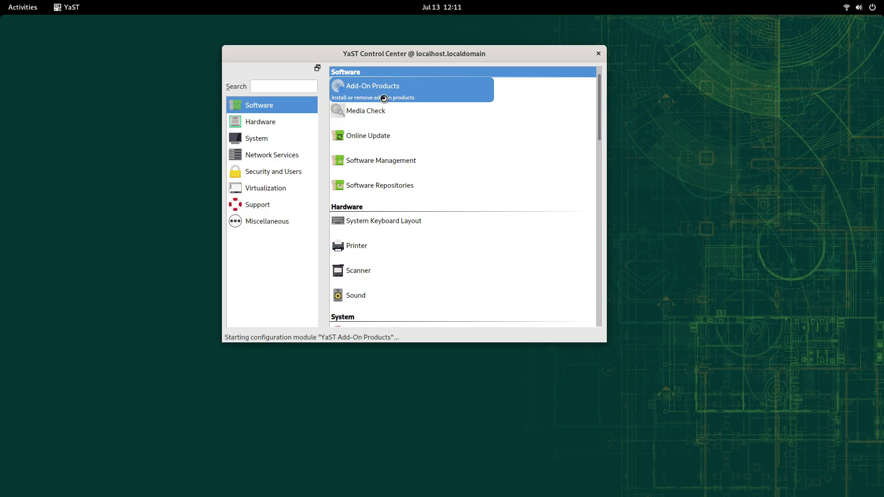
left_click(30, 341)
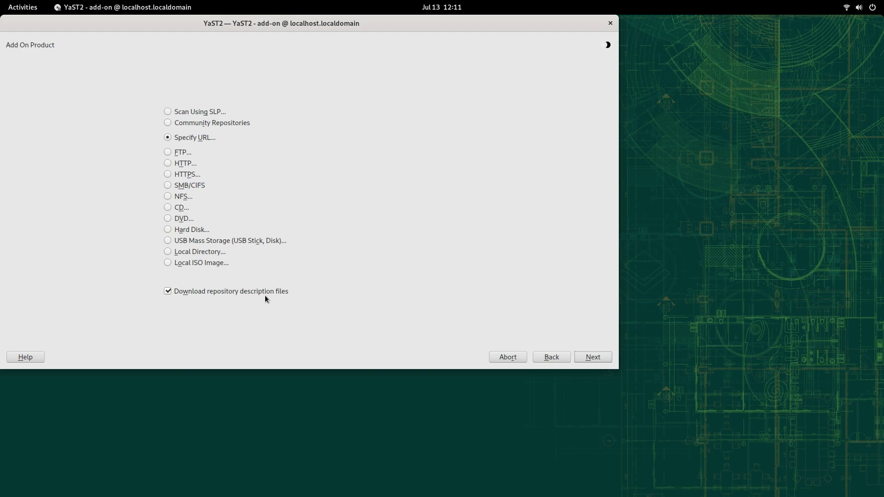
left_click(497, 358)
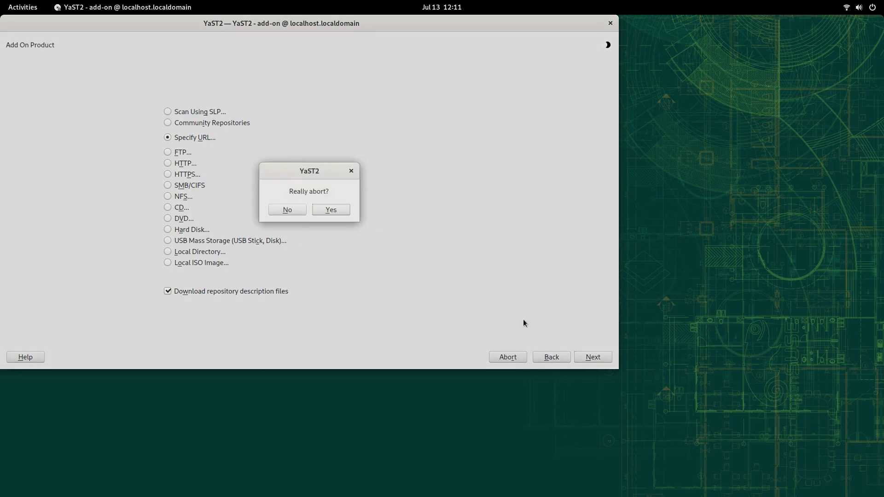
left_click(323, 214)
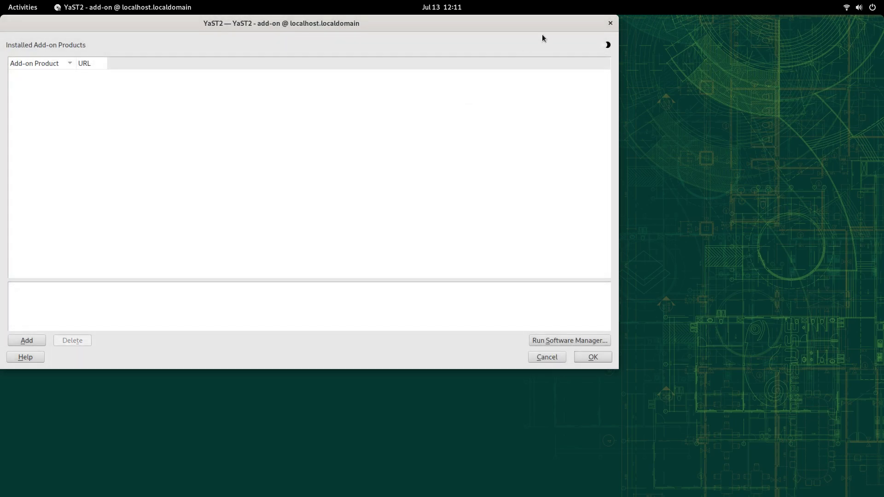
Step: Close Add-On Products and open the Hardware > Sound module to view the unconfigured sound cards
left_click(609, 24)
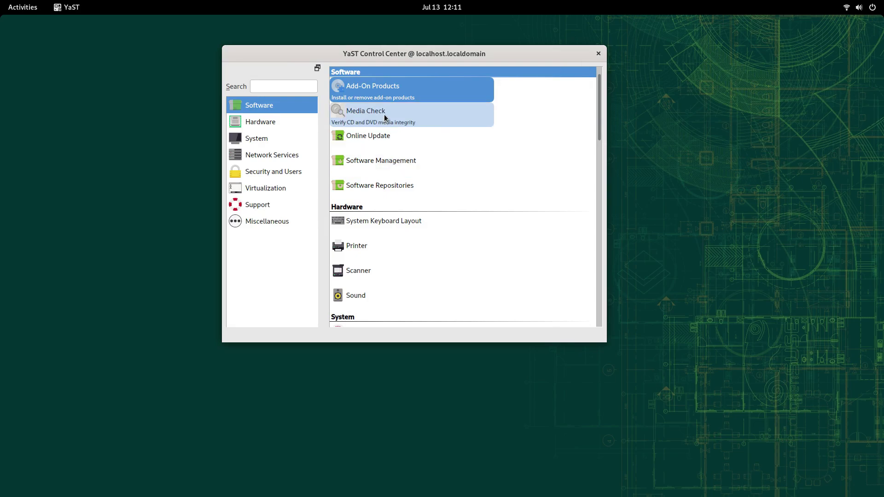
left_click(380, 163)
left_click(279, 123)
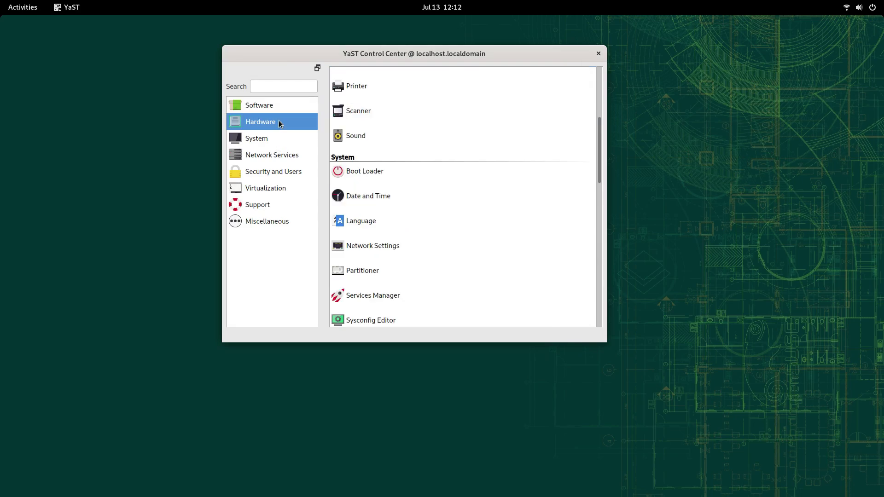
left_click(371, 138)
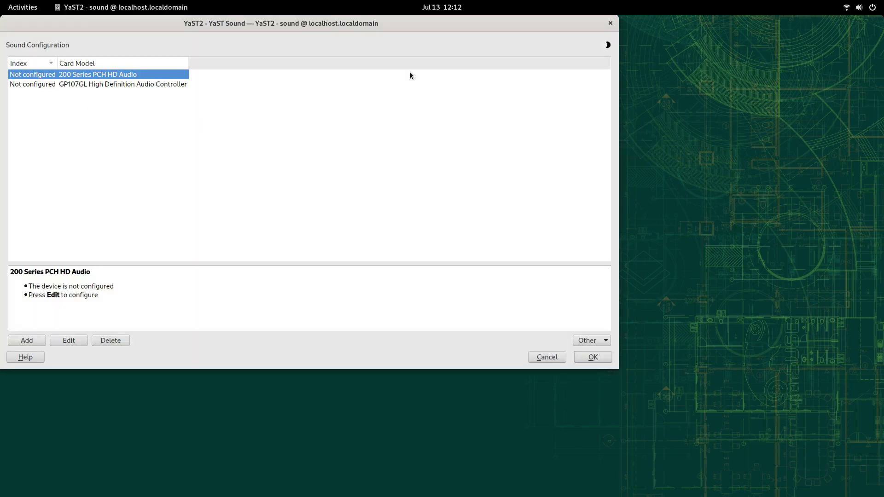
Step: Close Sound without changes and start the System > Boot Loader module
left_click(610, 23)
left_click(256, 145)
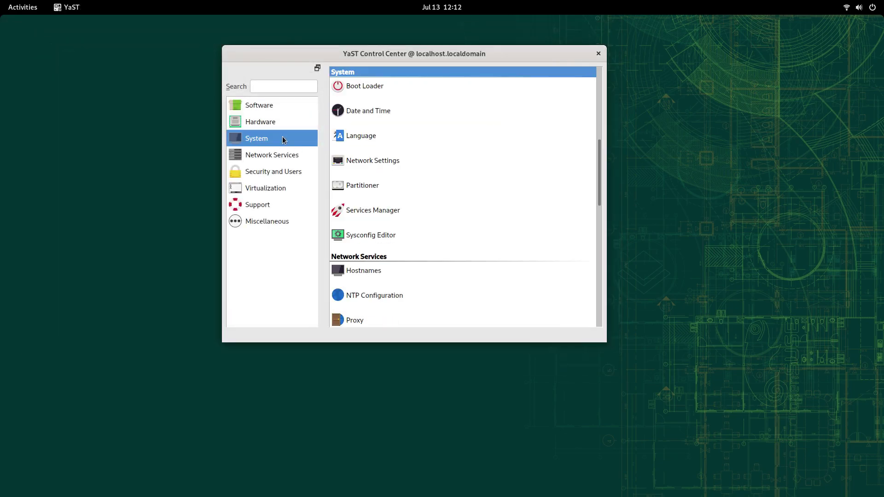
left_click(362, 96)
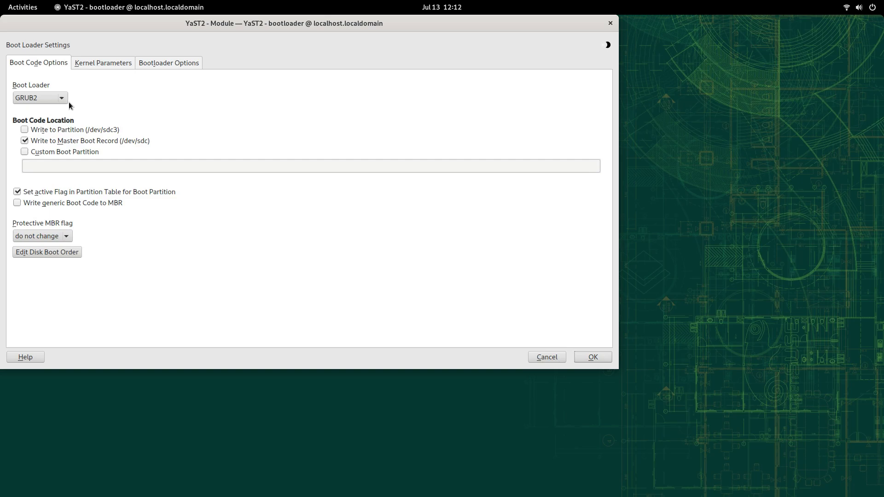
Step: Review the GRUB2 loader type, kernel parameters and 8-second boot menu, then close without saving
left_click(56, 102)
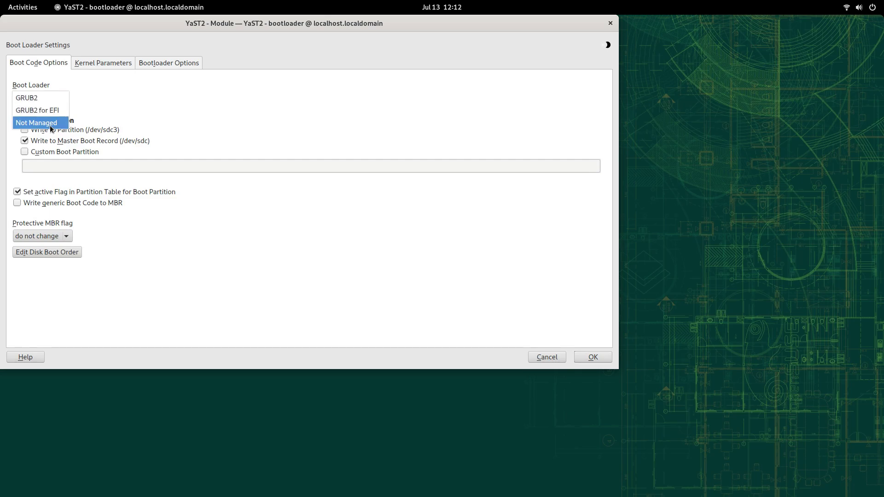
left_click(221, 118)
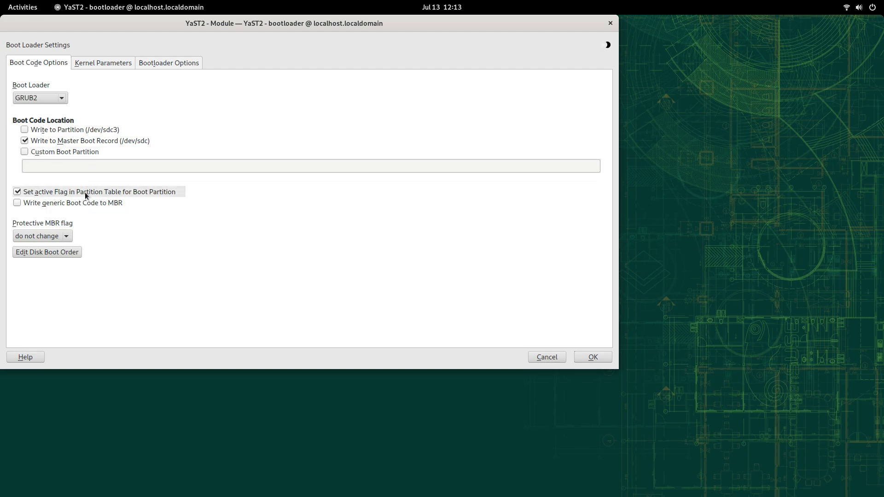
left_click(104, 60)
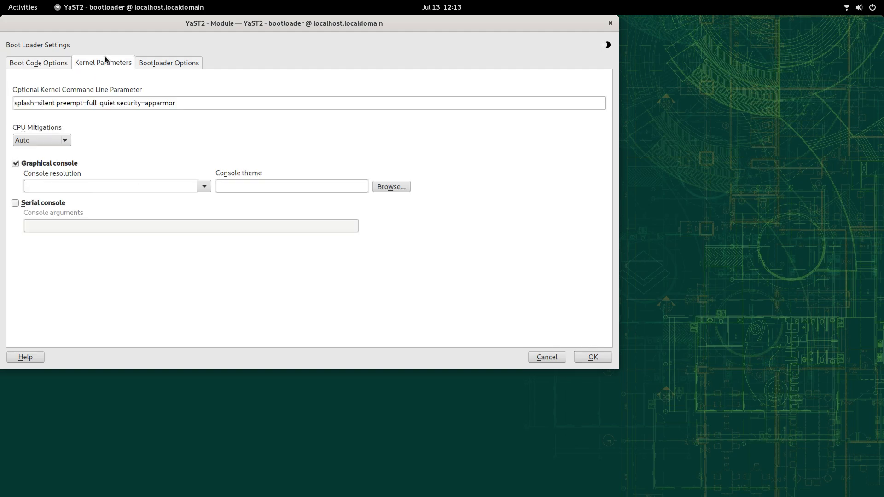
left_click(154, 62)
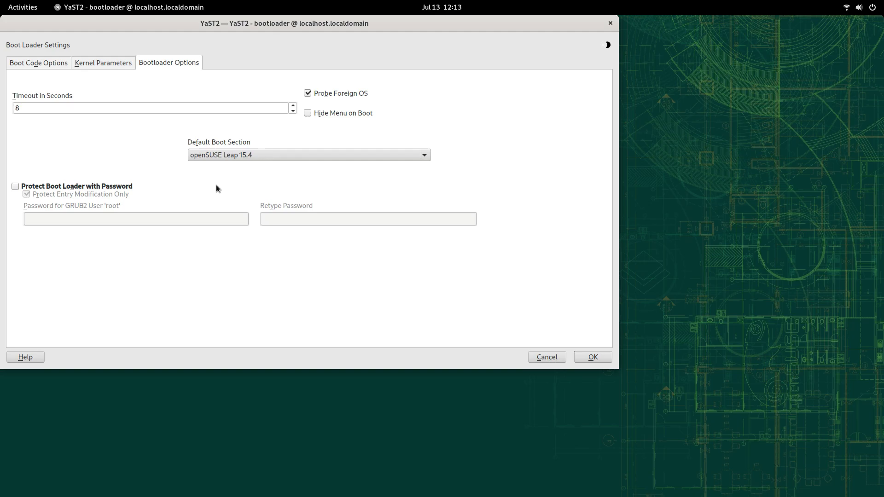
left_click(610, 22)
left_click(374, 121)
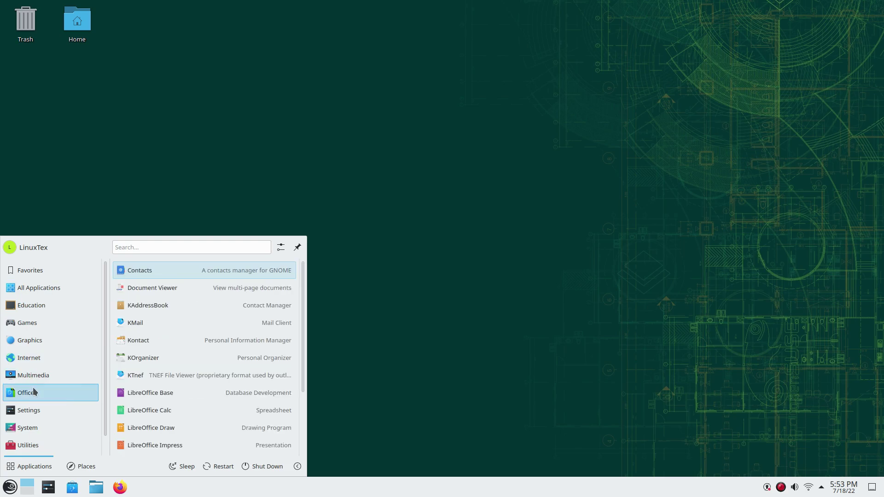
mouse_move(28, 444)
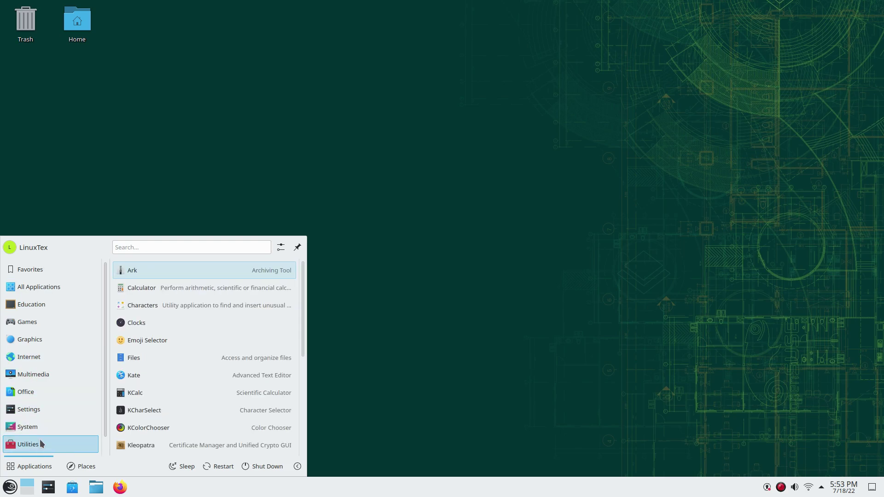
Step: Dismiss the launcher, glance at the calendar, and view the tray's Status and Notifications pages
left_click(355, 467)
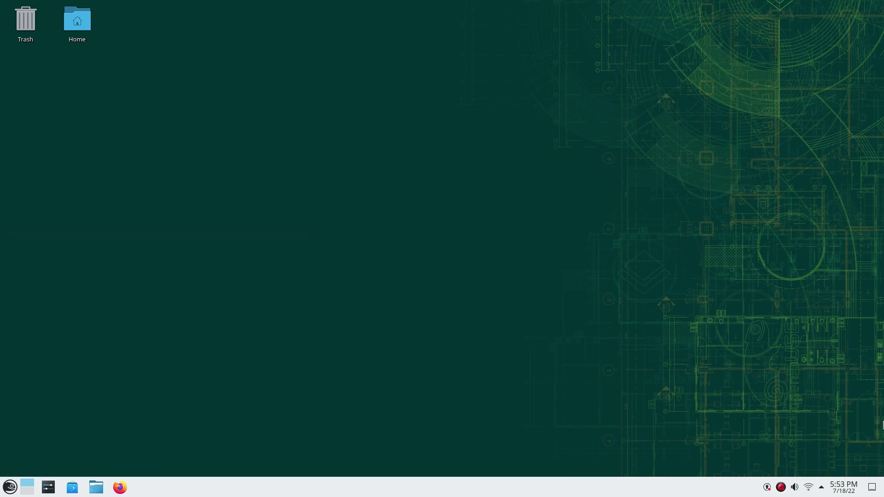
left_click(849, 494)
left_click(821, 490)
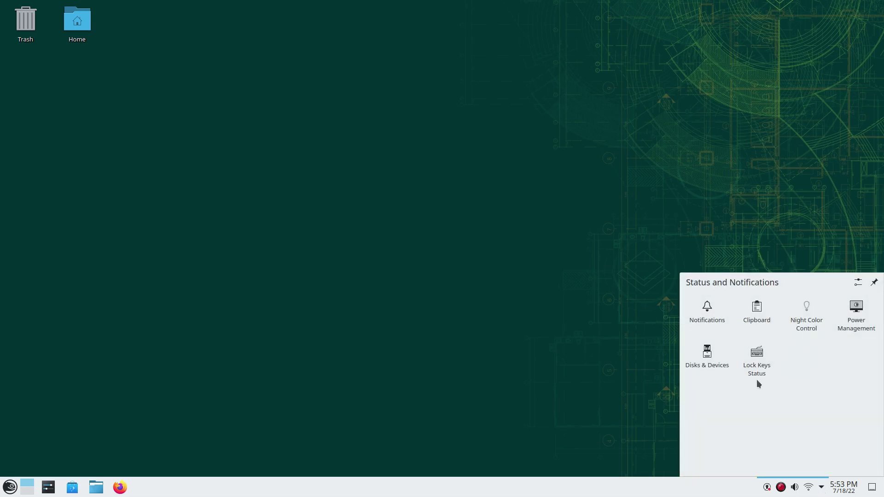
left_click(722, 309)
left_click(689, 282)
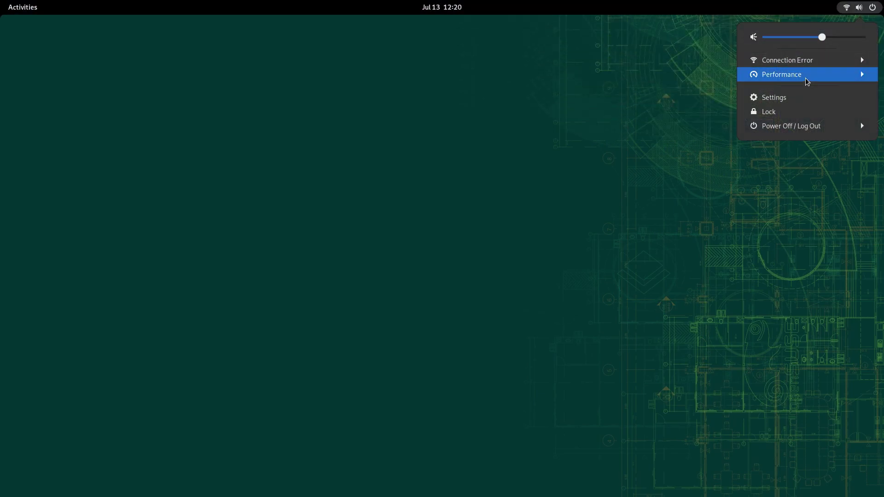
Step: Expand the performance mode options, close the system menu, and glance at the calendar popup
left_click(806, 76)
left_click(489, 92)
left_click(445, 7)
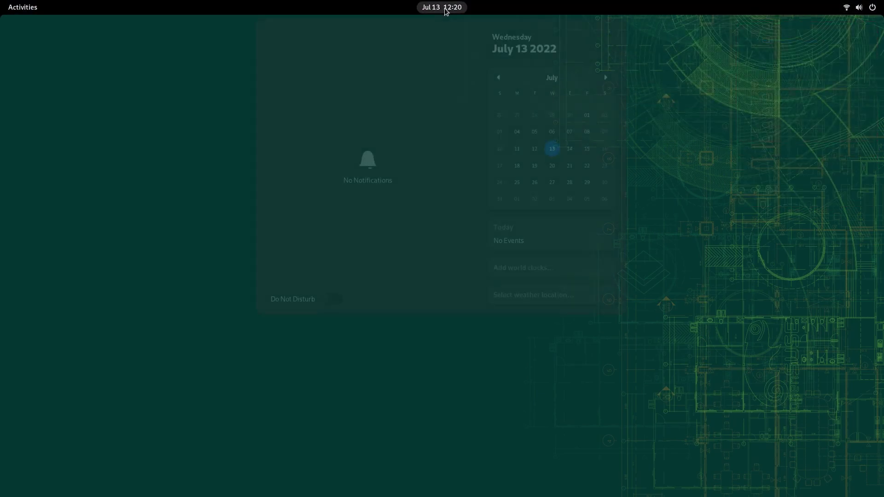
left_click(446, 7)
Step: Launch Files from the Activities app grid, move it right and narrow its sidebar
left_click(2, 3)
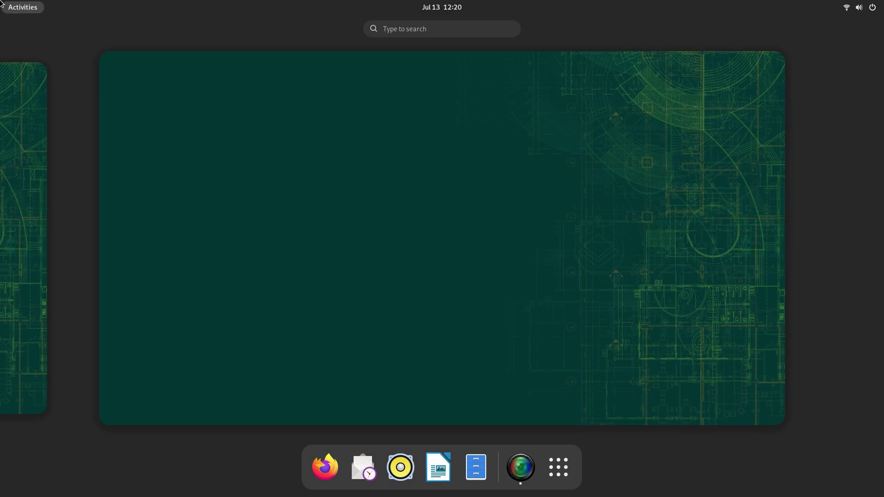
left_click(558, 468)
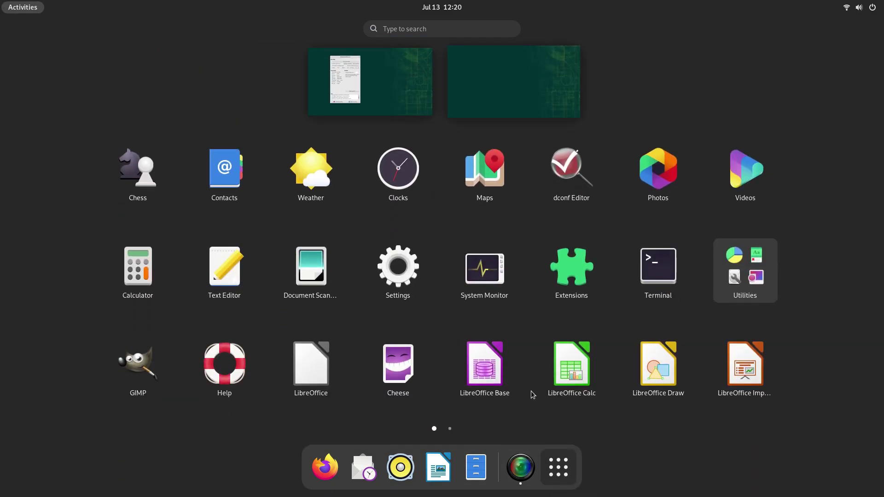
scroll(513, 332, "down", 1)
left_click(476, 467)
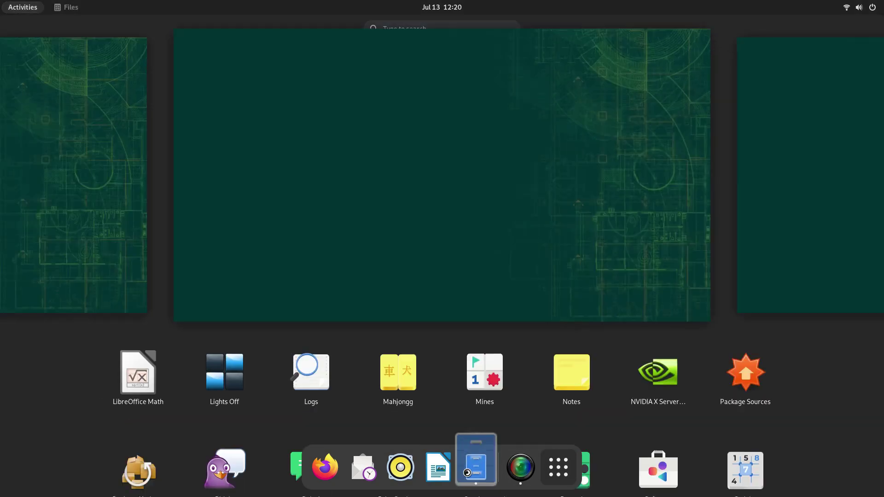
left_click_drag(350, 95, 504, 95)
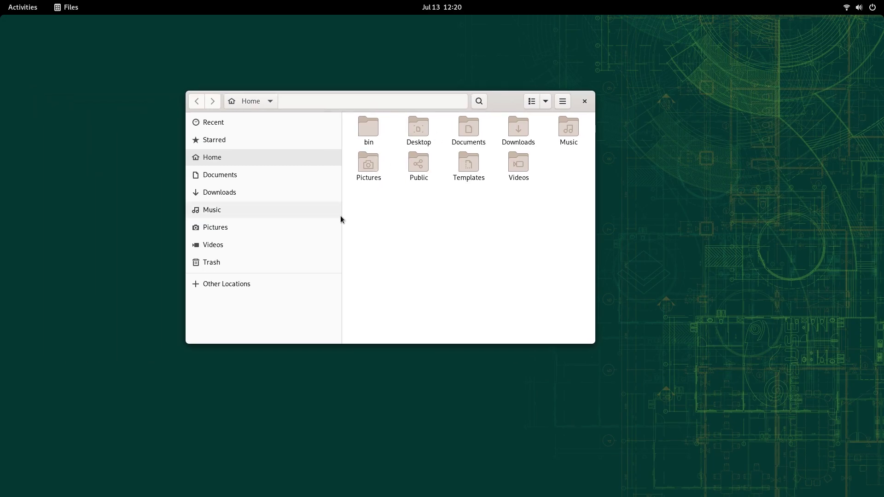
left_click_drag(342, 217, 275, 241)
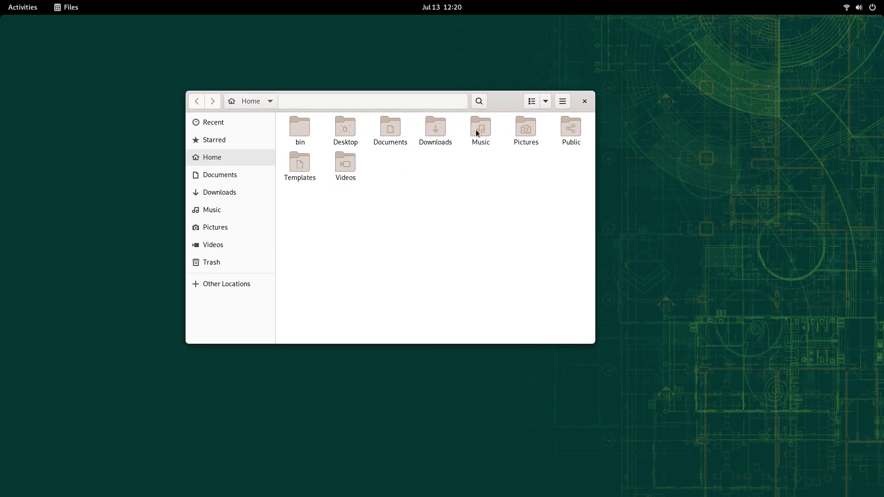
Step: Maximise and restore Files, toggle list and icon views, then close it
double_click(506, 108)
double_click(703, 23)
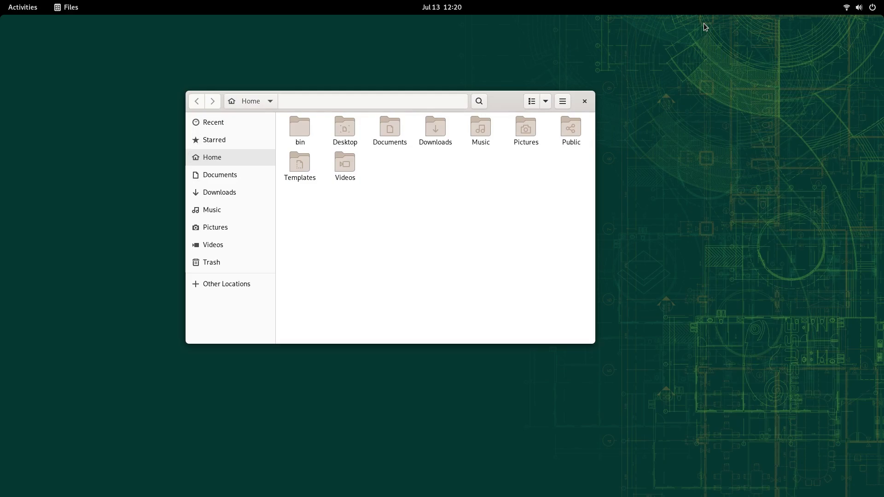
left_click(562, 107)
left_click(533, 102)
left_click(532, 102)
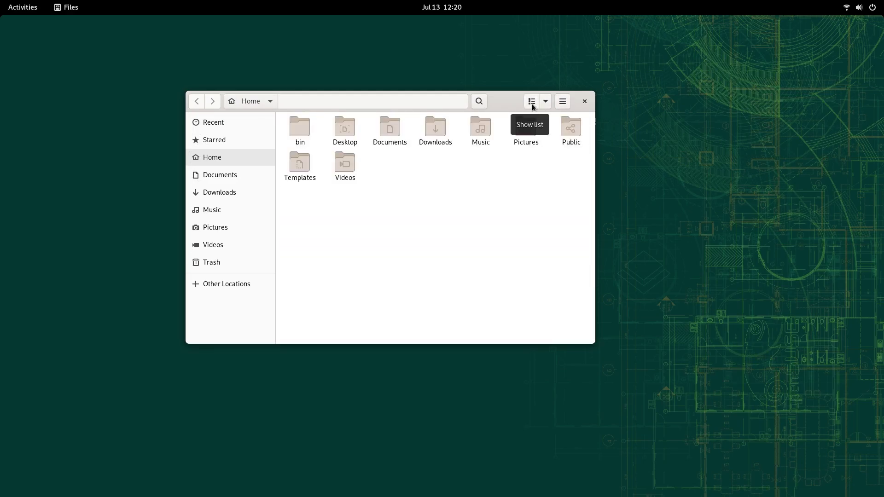
left_click(583, 104)
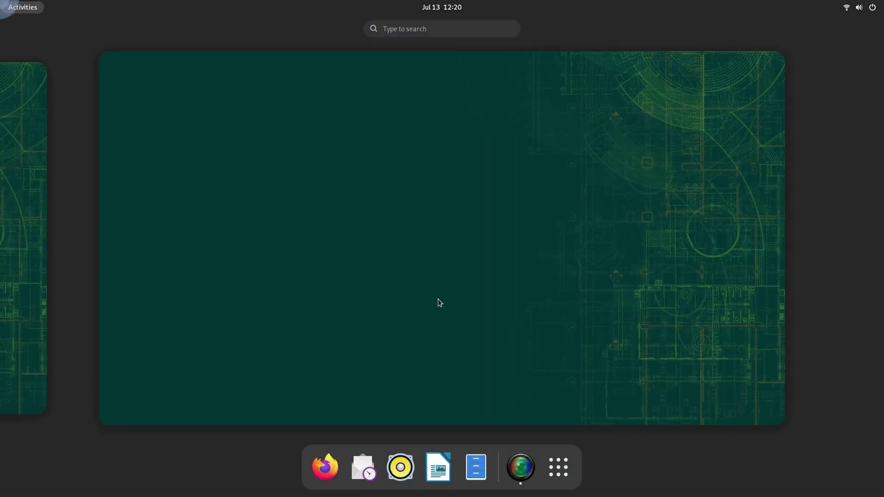
Step: Browse the Utilities folder in the app grid, then page down to the second app page
left_click(559, 467)
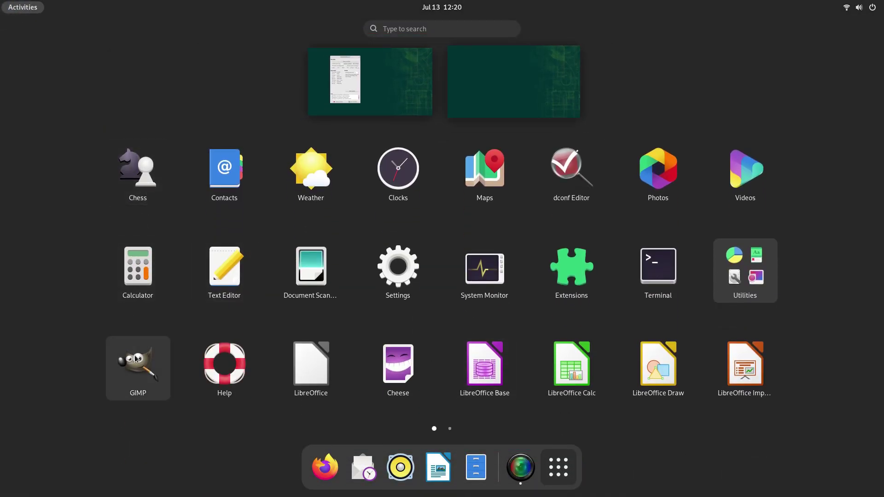
left_click(753, 288)
scroll(423, 286, "down", 1)
scroll(423, 289, "up", 1)
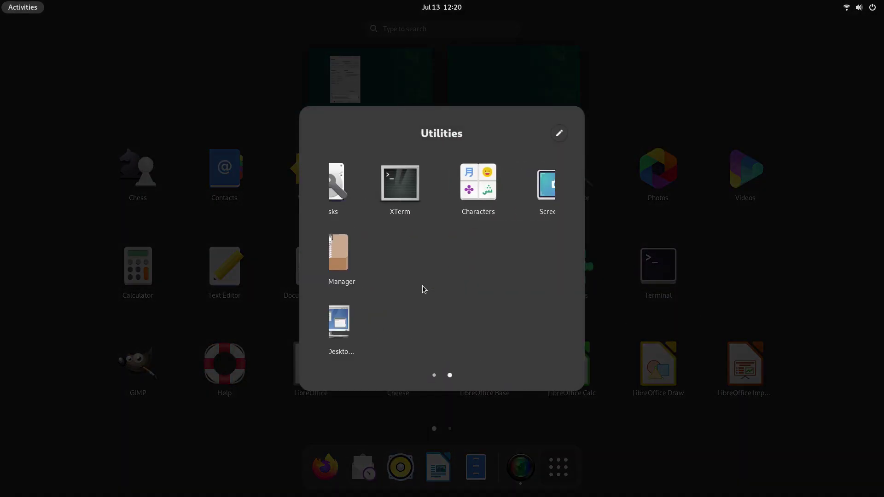
left_click(614, 288)
scroll(611, 293, "down", 1)
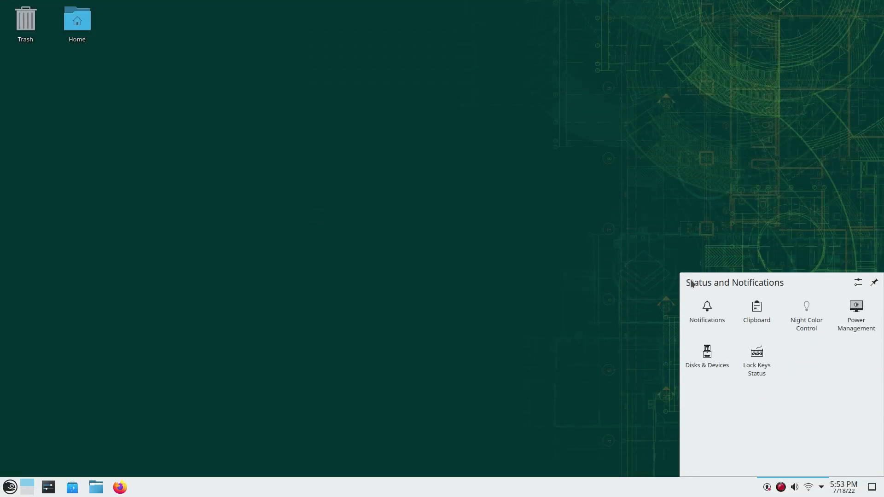
Step: Turn off the night colour filter and check the Audio Volume applet
left_click(806, 315)
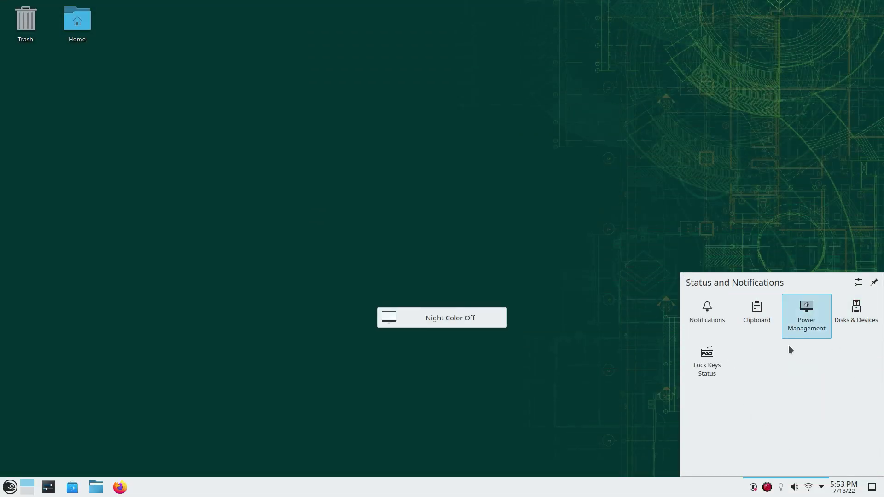
left_click(798, 491)
left_click(797, 490)
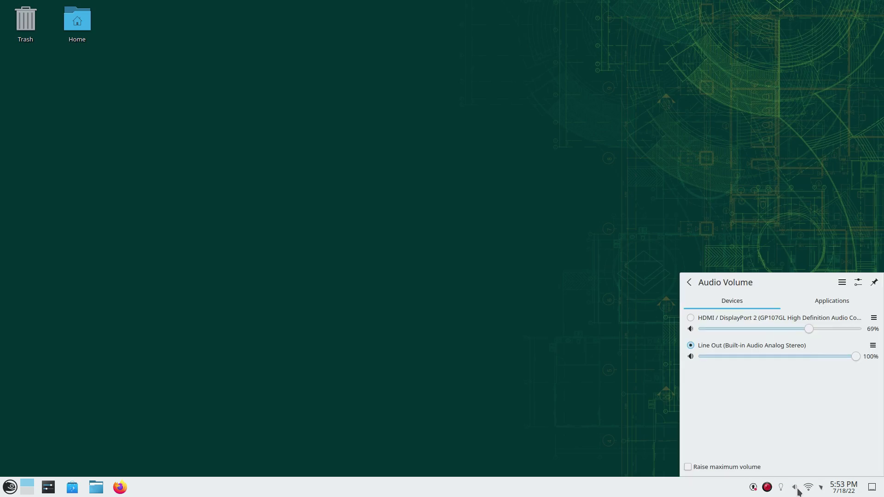
left_click(796, 489)
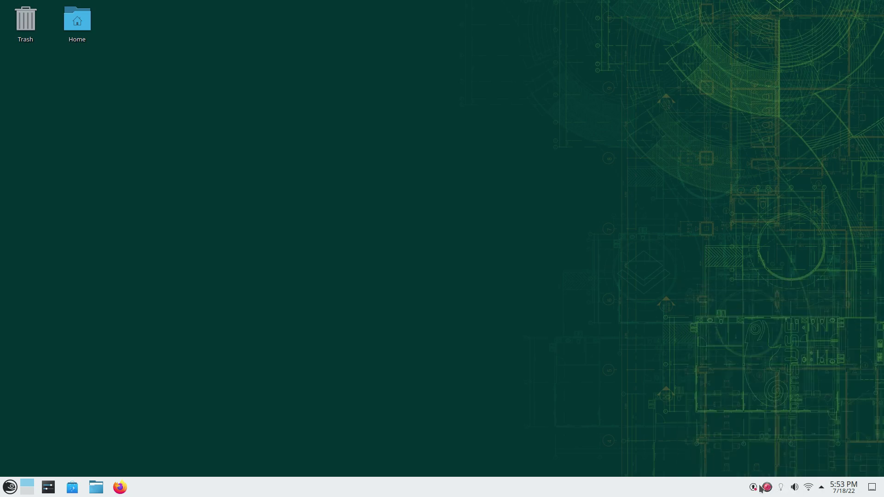
Step: Try the desktop context menu, then open Dolphin at Home and move it right and down
right_click(352, 29)
left_click(316, 167)
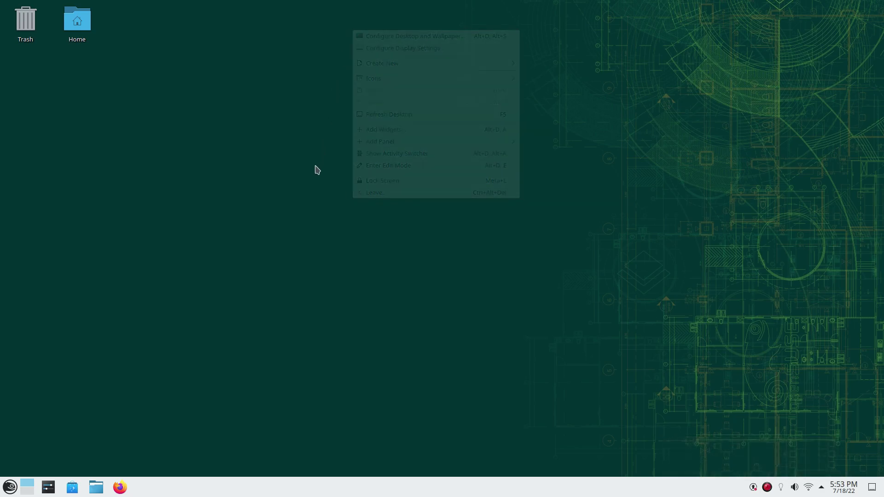
left_click(96, 487)
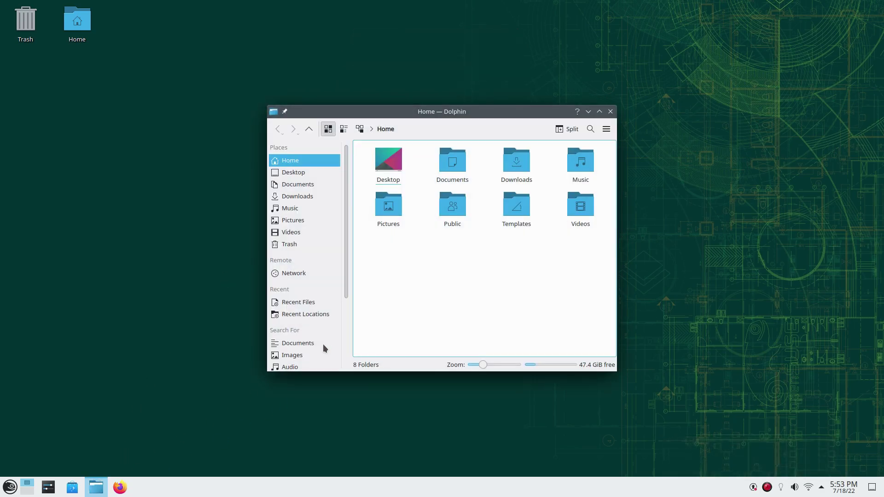
double_click(451, 114)
double_click(676, 5)
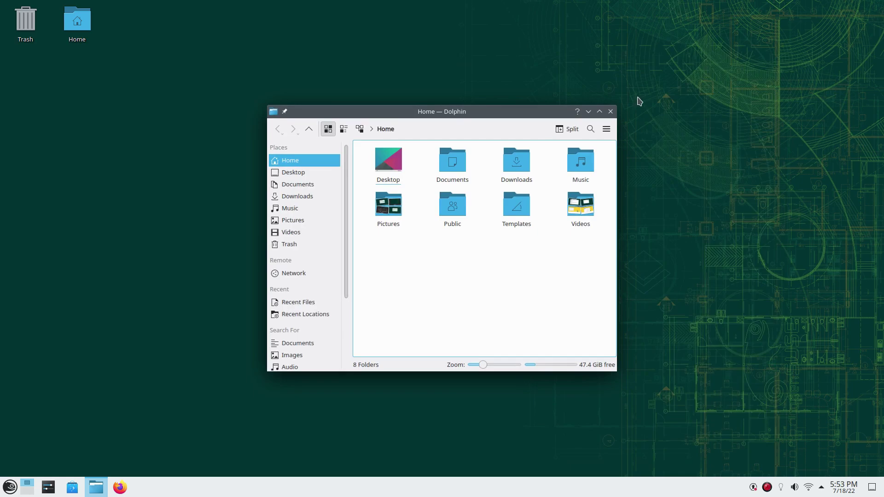
left_click_drag(492, 111, 602, 146)
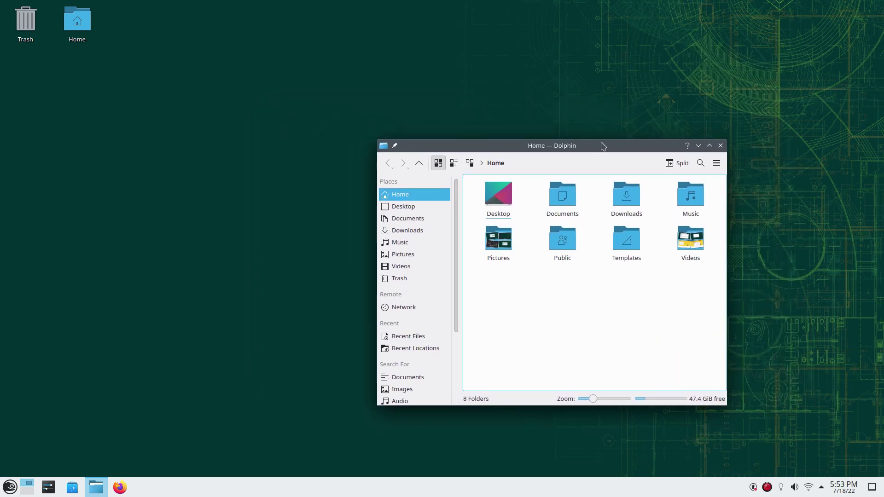
Step: Launch System Settings from the launcher, reposition it, and close Dolphin
key("super")
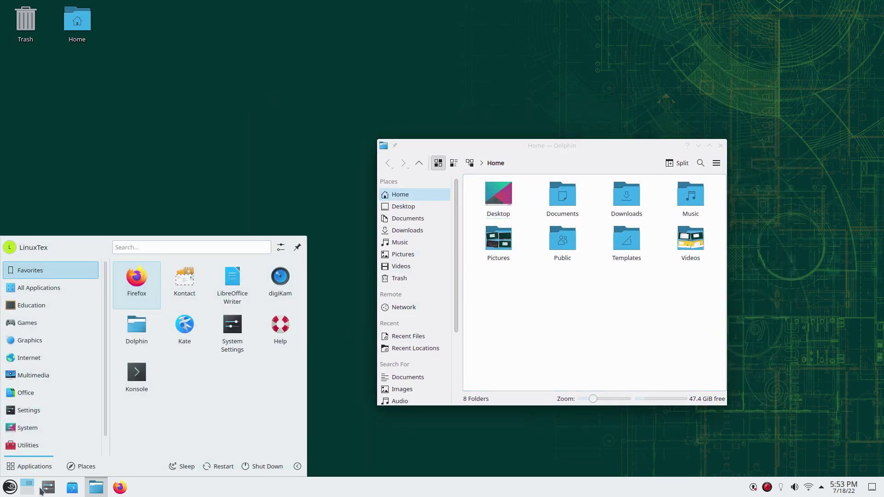
left_click(49, 488)
mouse_move(497, 80)
left_mouse_down()
mouse_move(305, 88)
mouse_move(485, 98)
left_mouse_up()
left_click(616, 282)
left_click(715, 150)
scroll(517, 286, "down", 2)
scroll(518, 286, "up", 2)
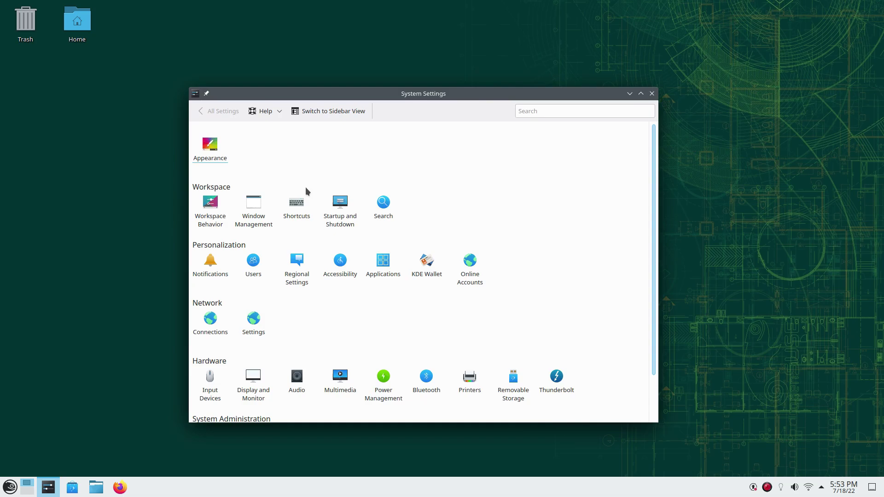
Step: Apply the Breeze Dark global theme and open Dolphin to see the dark look
left_click(218, 155)
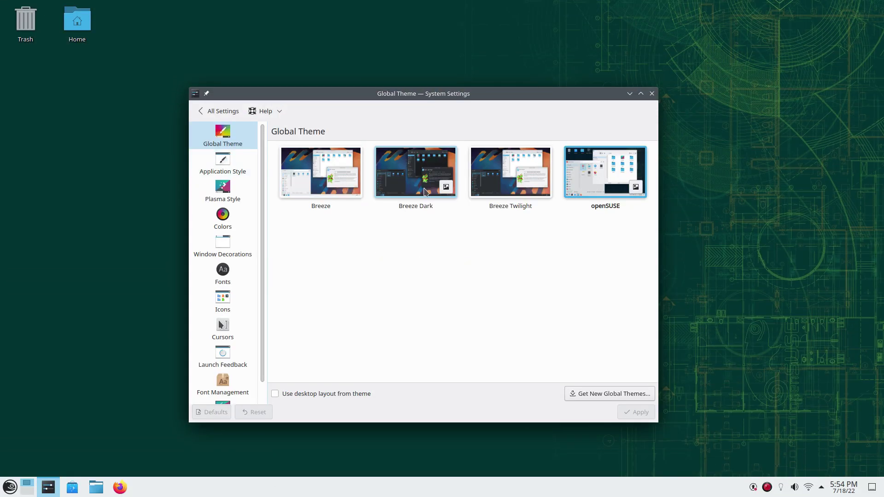
left_click(416, 173)
left_click(629, 413)
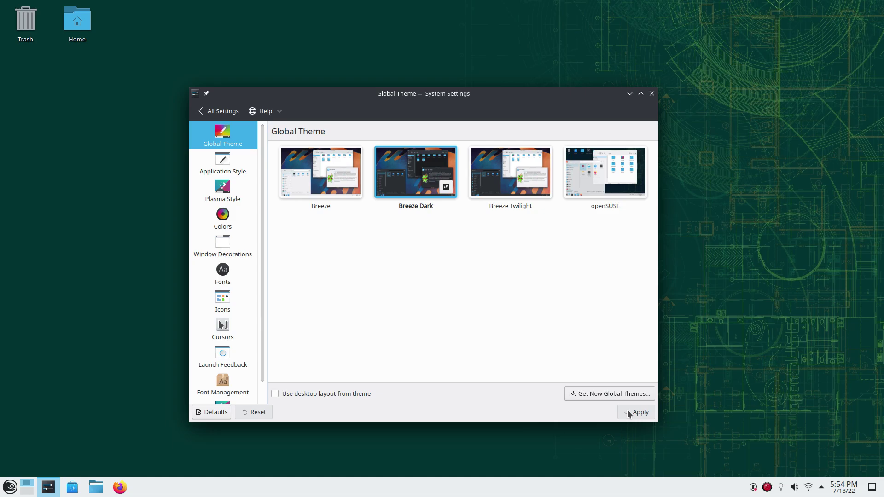
left_click_drag(433, 96, 354, 61)
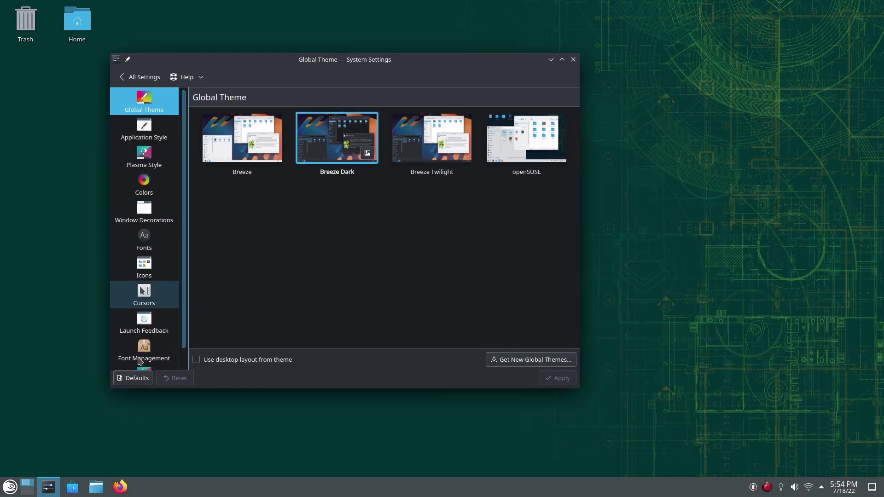
left_click(96, 487)
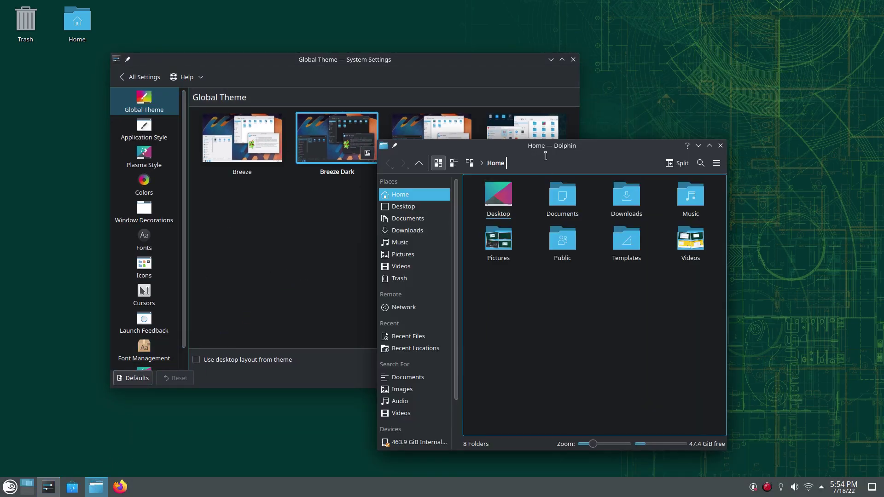
left_click_drag(561, 147, 718, 138)
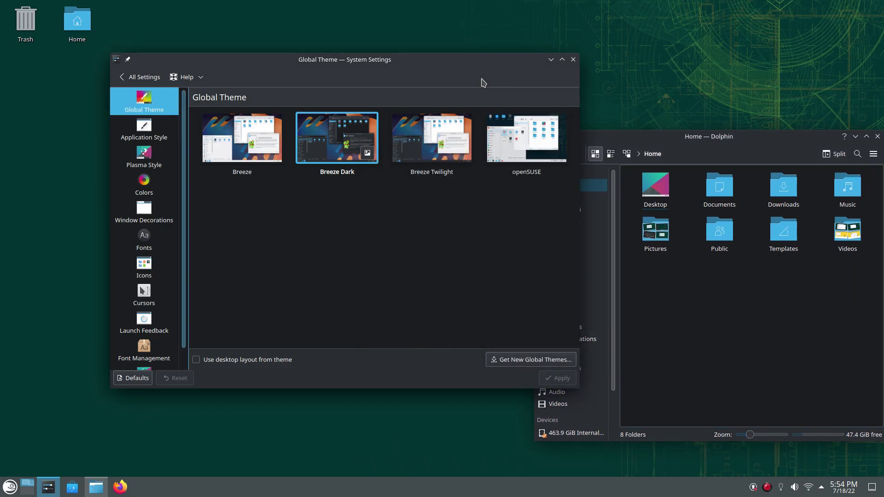
Step: Apply Breeze Twilight, then return to the openSUSE global theme
left_click(414, 147)
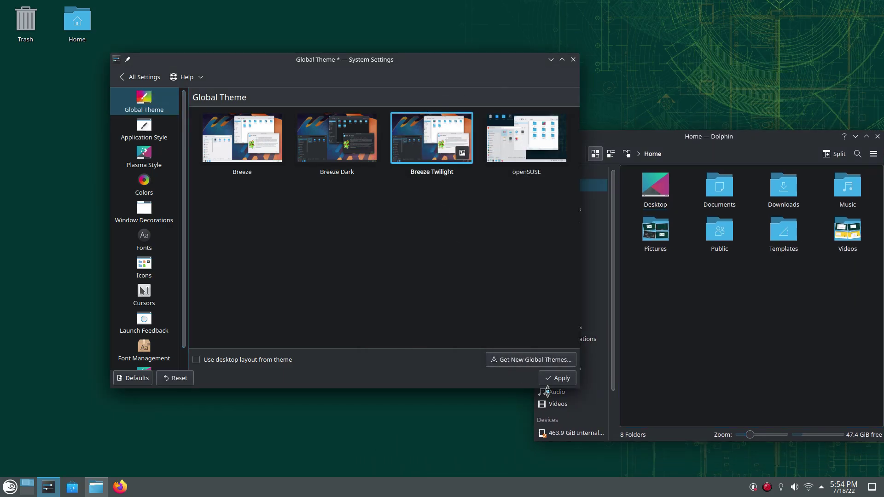
left_click(559, 381)
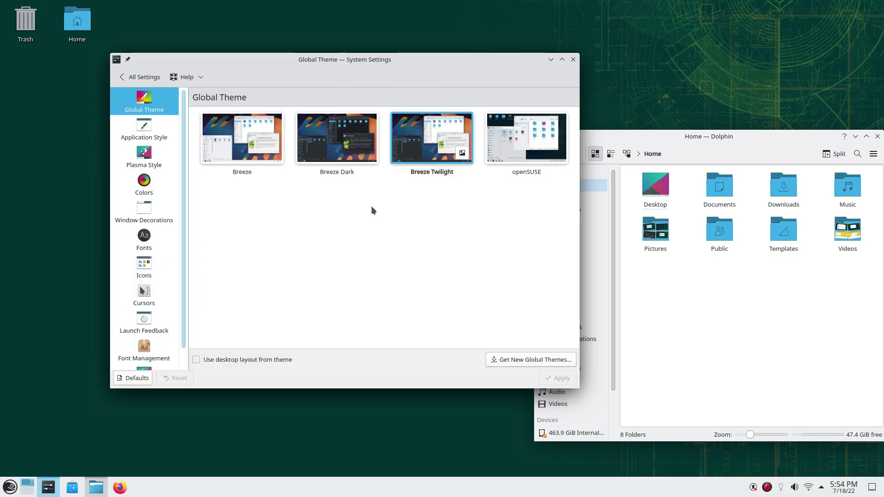
left_click(525, 157)
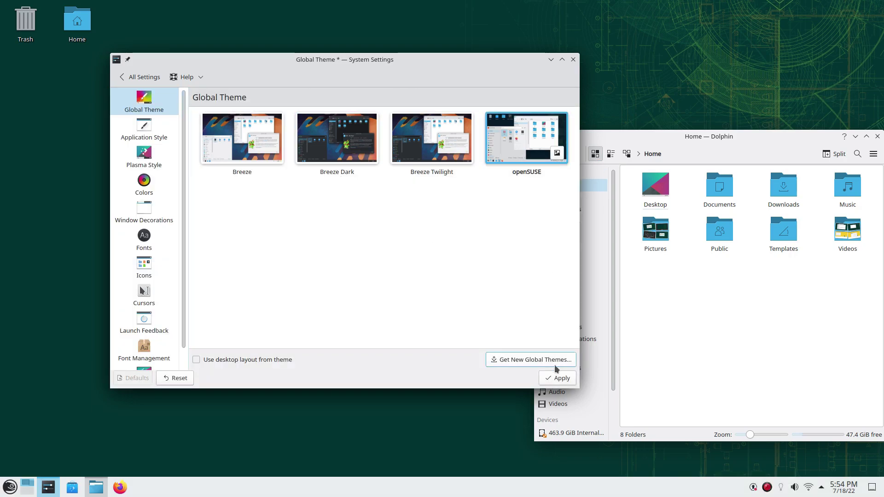
left_click(561, 378)
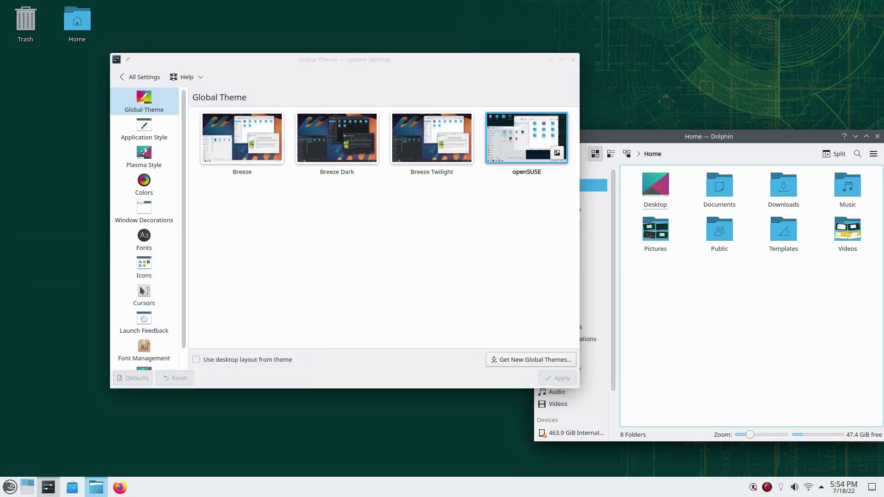
Step: Browse the Application Style, Plasma Style and Workspace Behavior settings pages
left_click(161, 135)
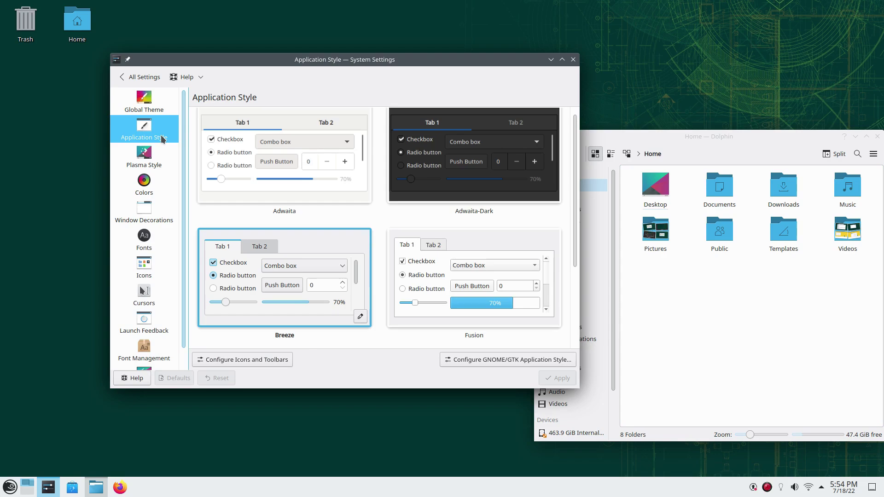
left_click(152, 157)
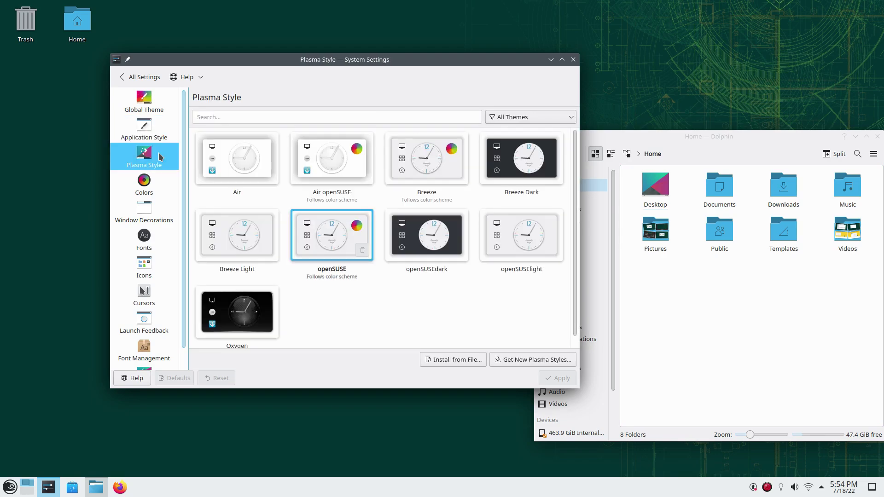
left_click(123, 78)
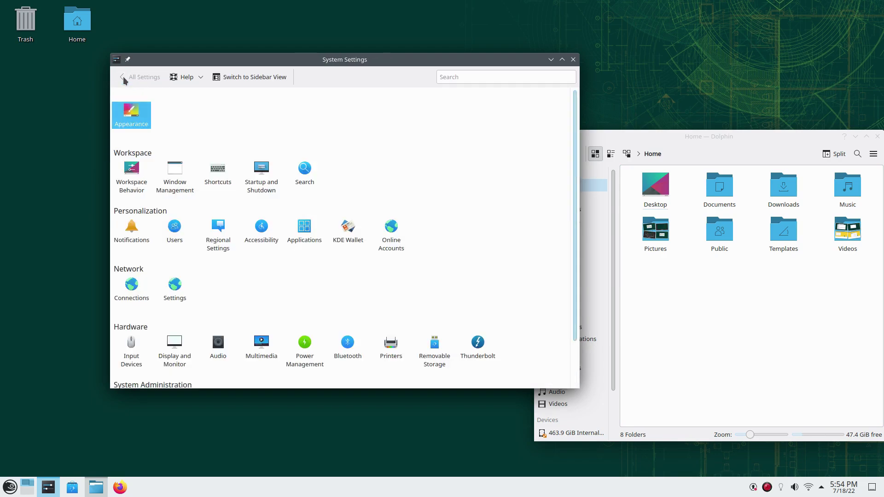
left_click(134, 183)
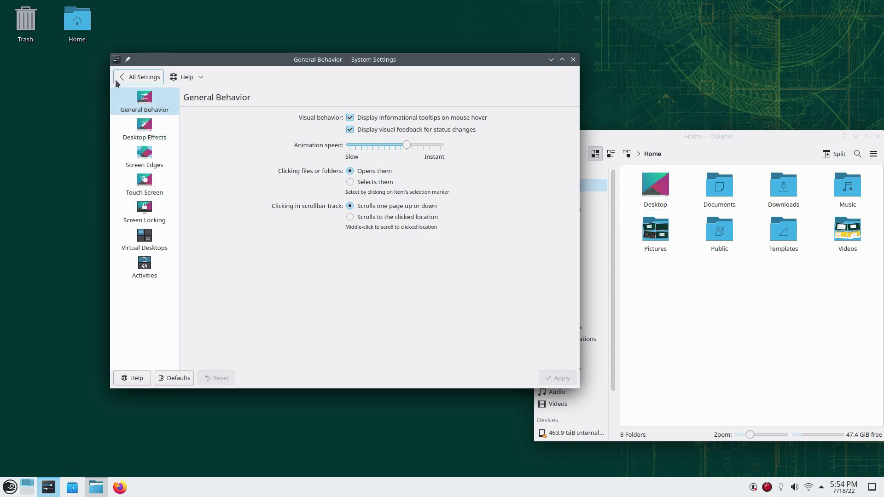
left_click(118, 81)
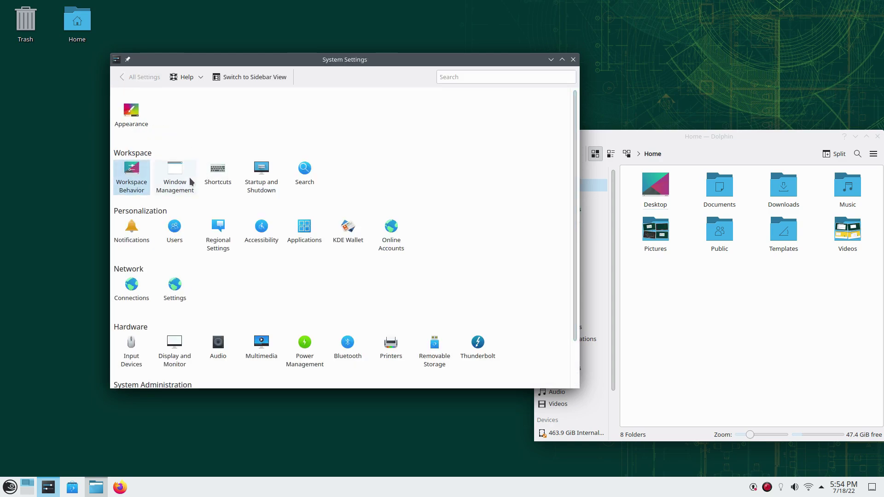
scroll(471, 205, "down", 2)
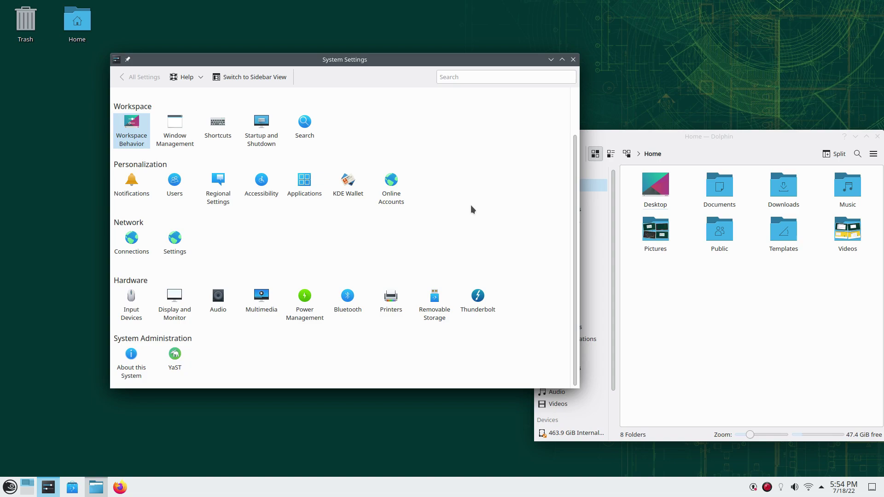
Step: View Power Management's energy, activity and advanced pages, then close System Settings and move Dolphin
left_click(306, 300)
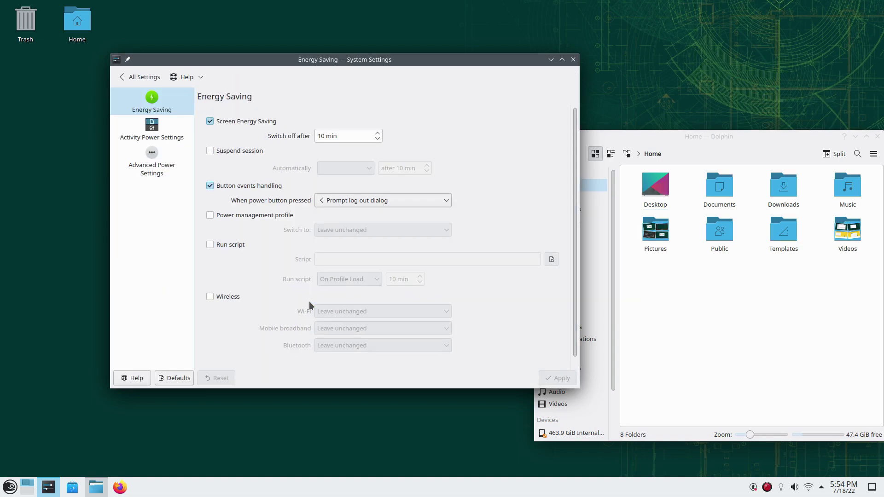
scroll(308, 302, "down", 1)
scroll(280, 273, "up", 1)
left_click(164, 128)
left_click(162, 158)
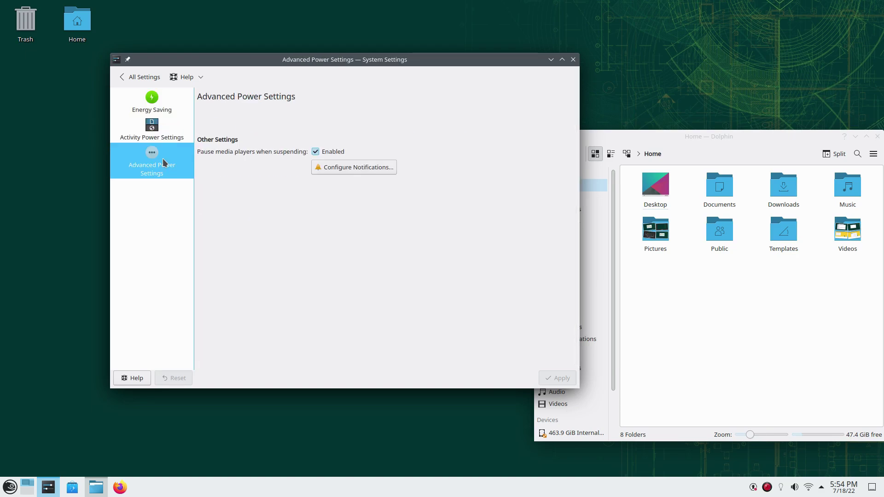
left_click(573, 59)
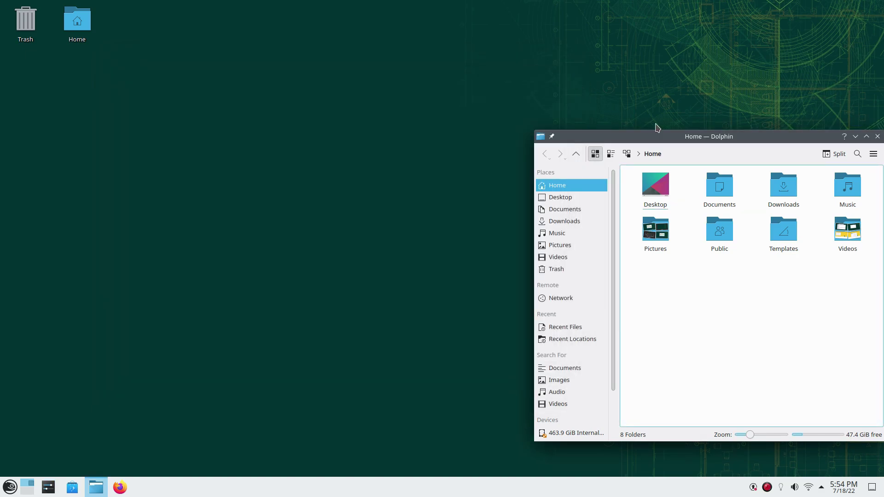
left_click_drag(663, 138, 324, 78)
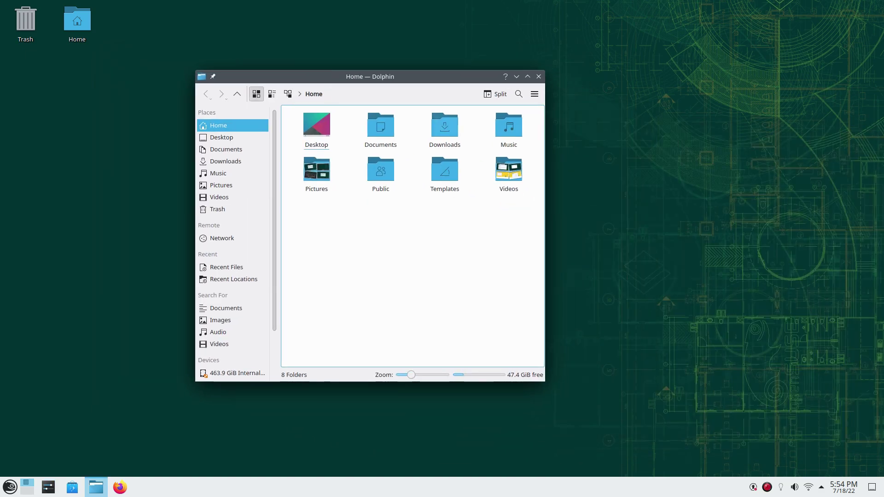
Step: Close the file manager and scroll the GNOME view
left_click(538, 77)
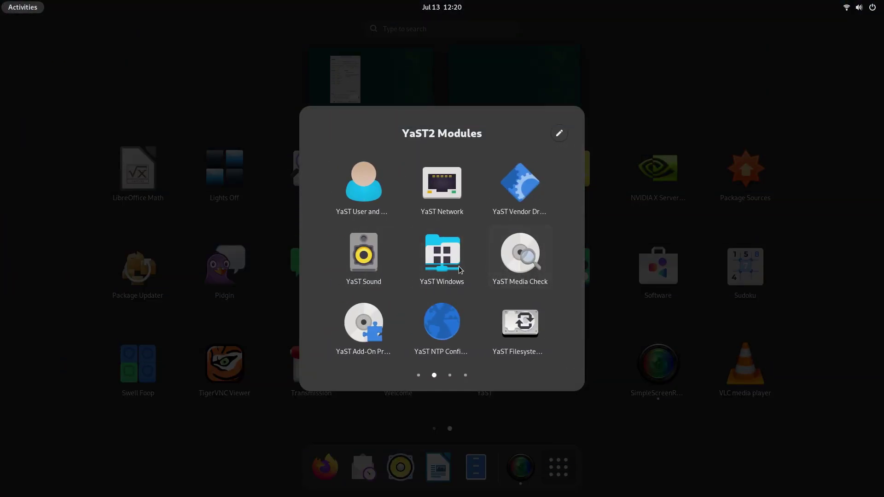
scroll(446, 287, "down", 1)
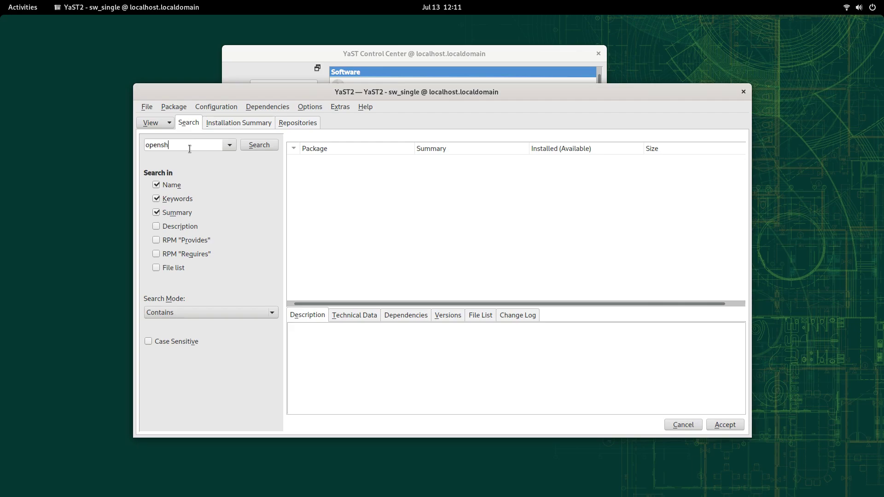
Step: Search openshot and 0ad, viewing the openshot-qt details and the 0ad description
key("Return")
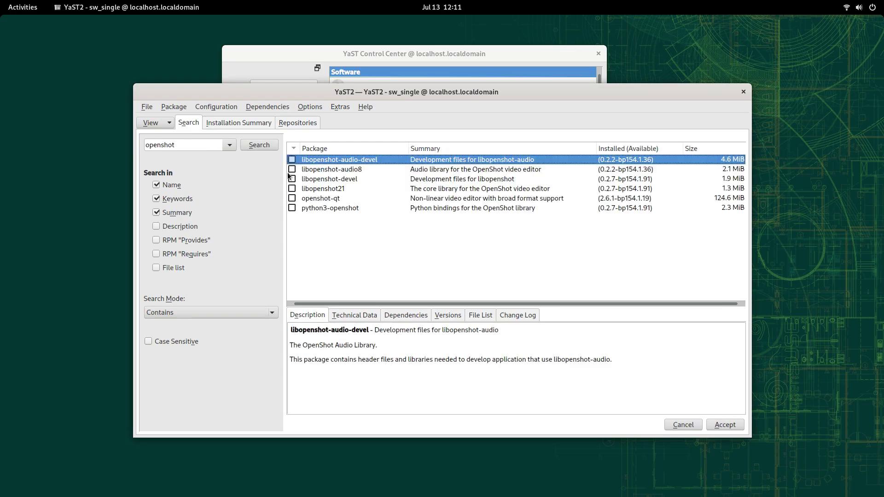
left_click(341, 198)
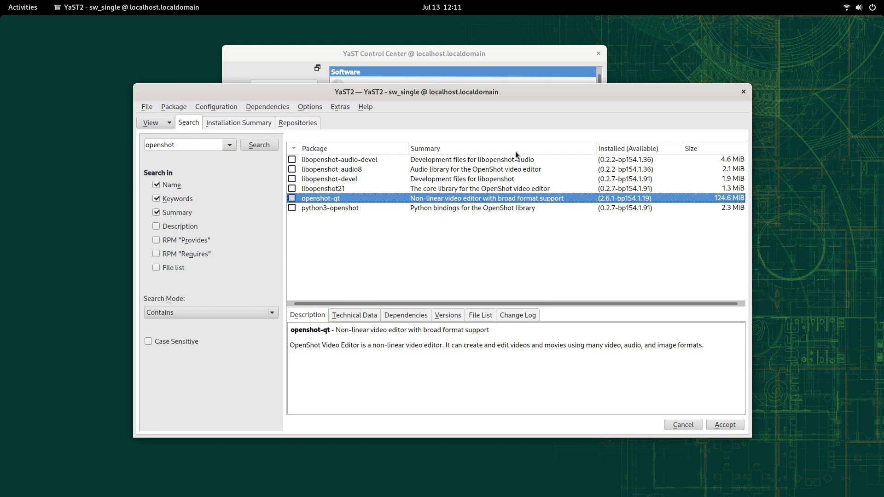
double_click(187, 144)
type("0ad")
key("Return")
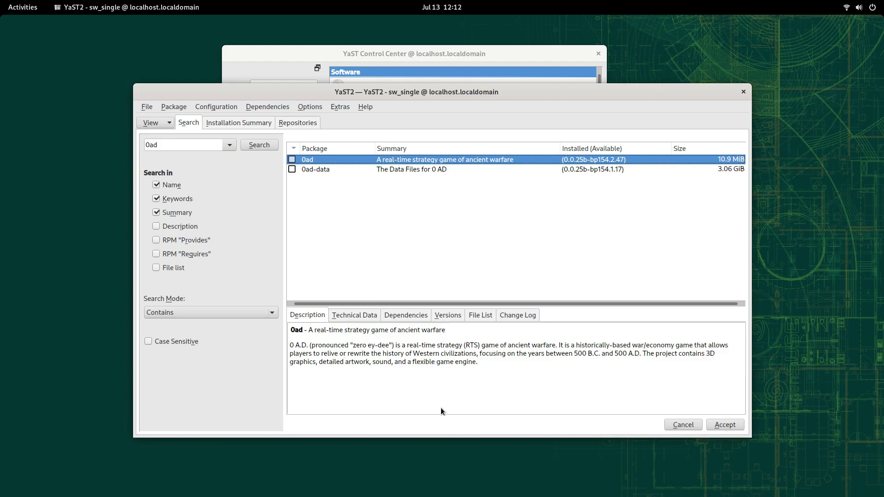
left_click(385, 358)
triple_click(325, 331)
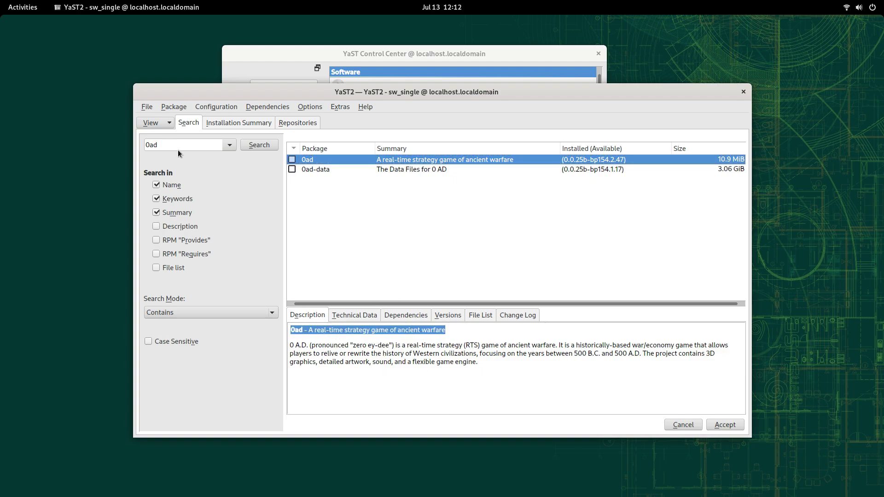
Step: Search xonotic and apache, viewing the apache-commons-beanutils details
double_click(177, 148)
type("xonotic")
key("Return")
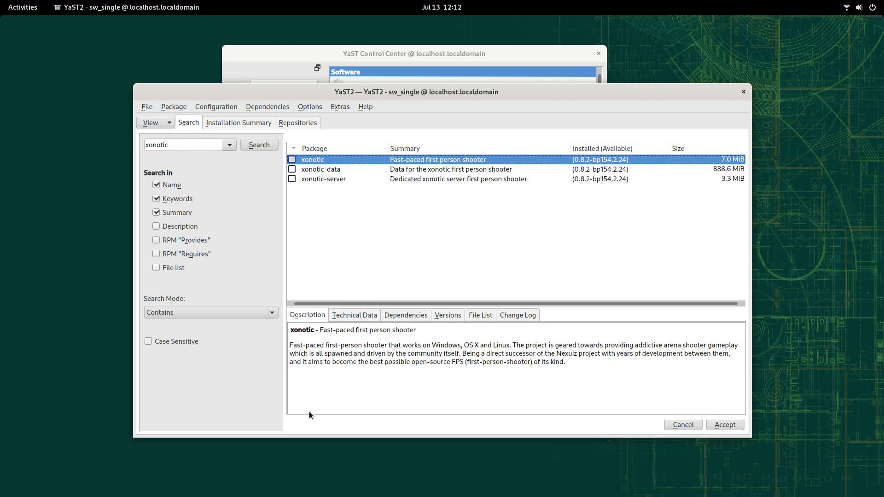
double_click(181, 145)
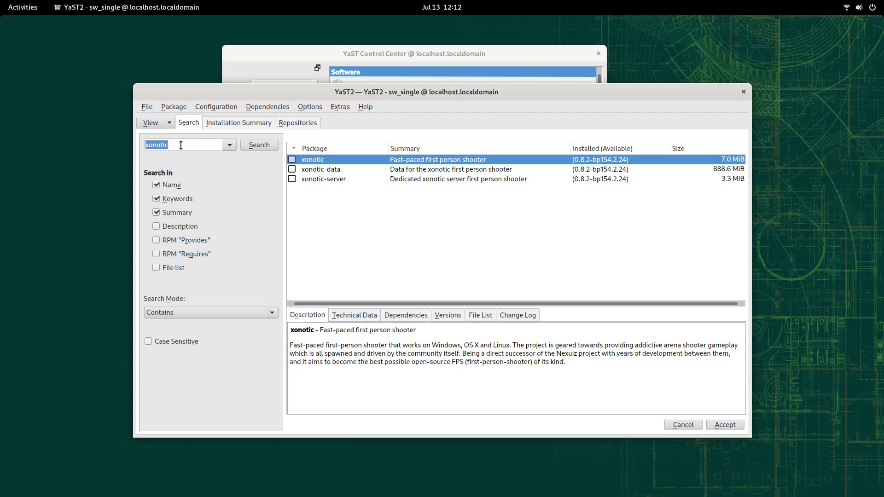
type("apache")
key("Return")
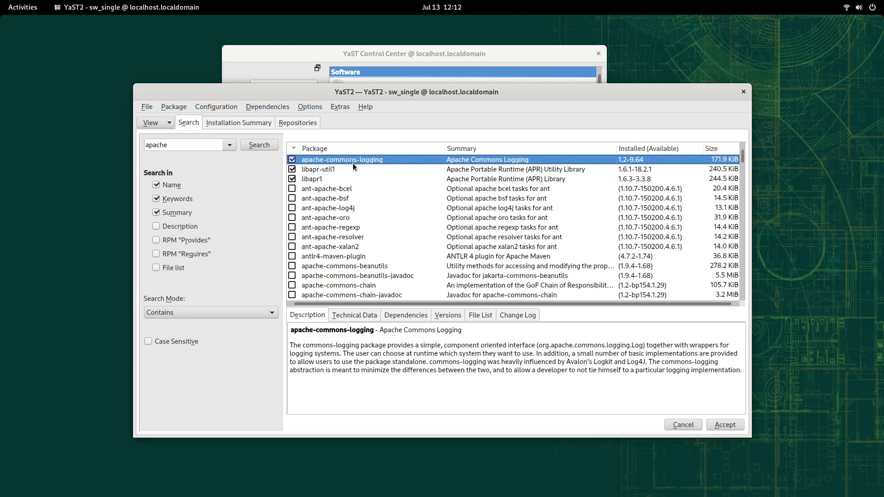
scroll(355, 167, "down", 3)
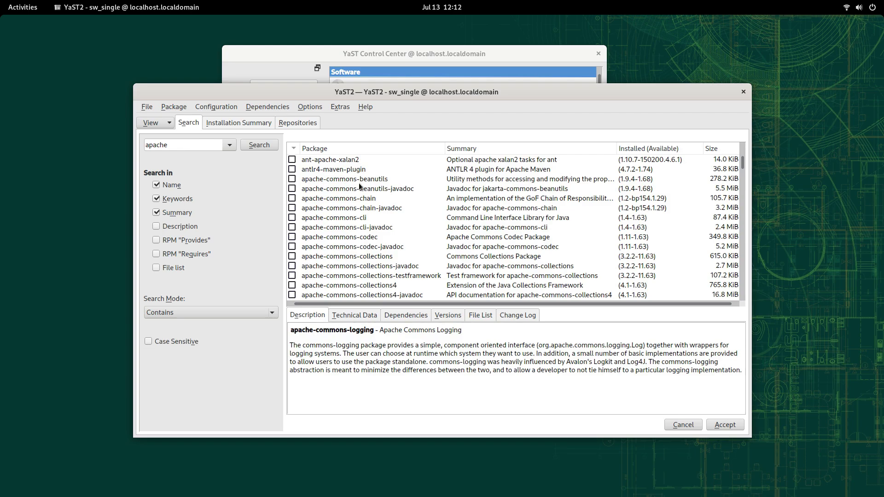
left_click(357, 183)
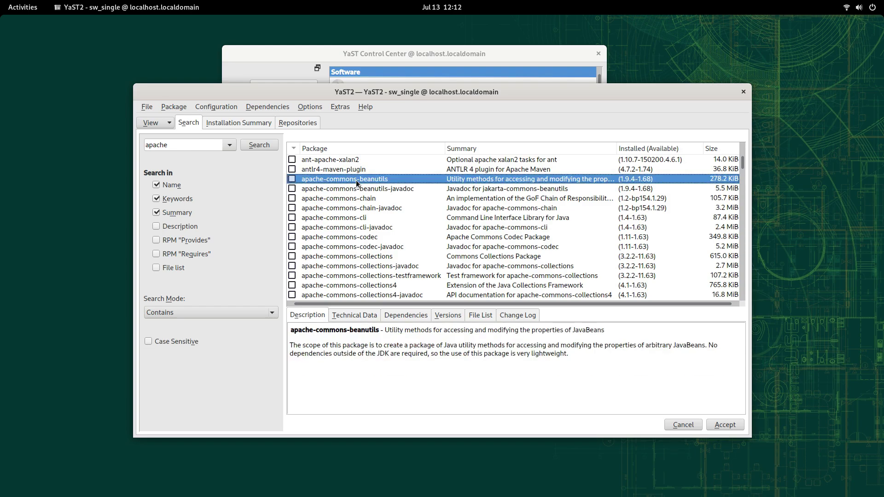
Step: After an empty 'flr' search, search java, view java-11-openjdk, then browse packages by repository
double_click(168, 149)
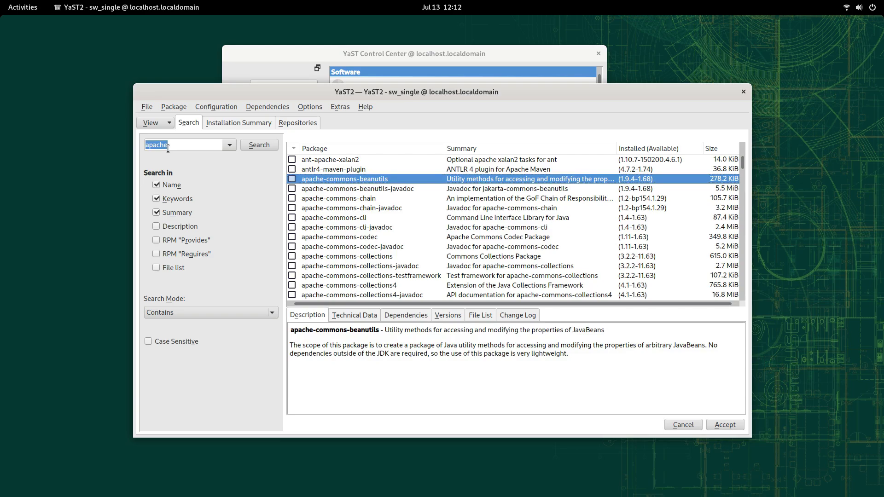
type("fluttte")
type("r")
key("Return")
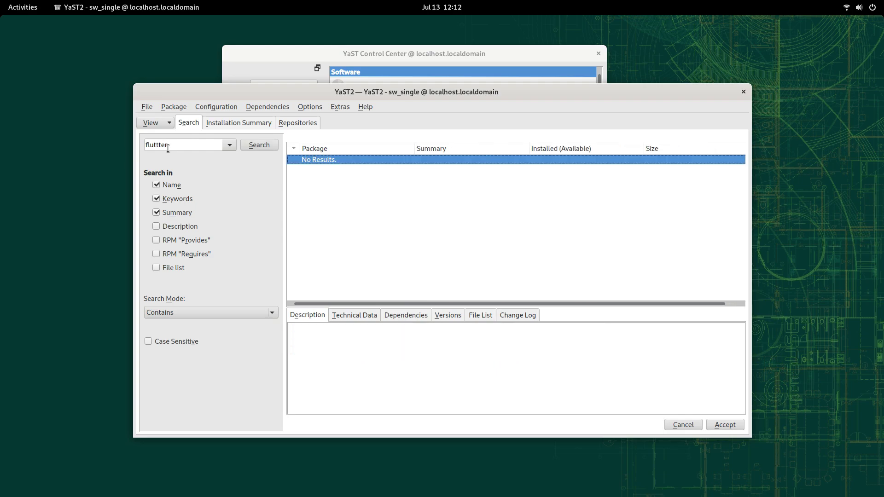
double_click(168, 149)
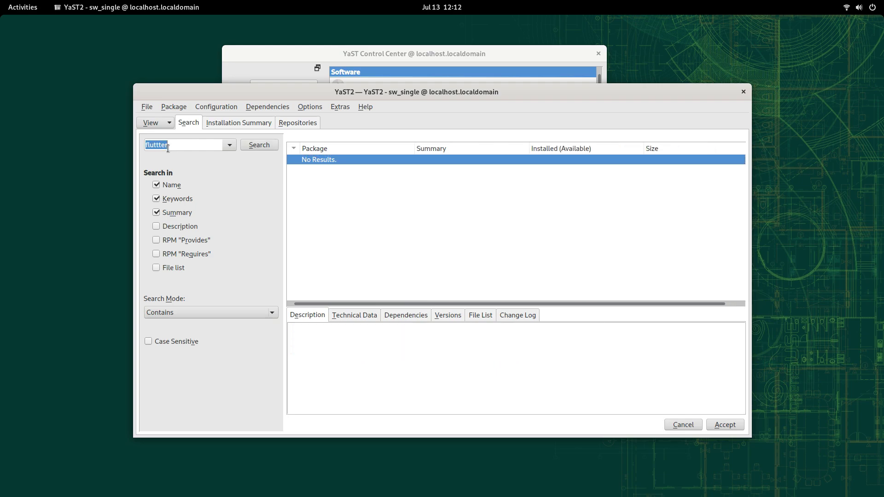
type("java")
key("Return")
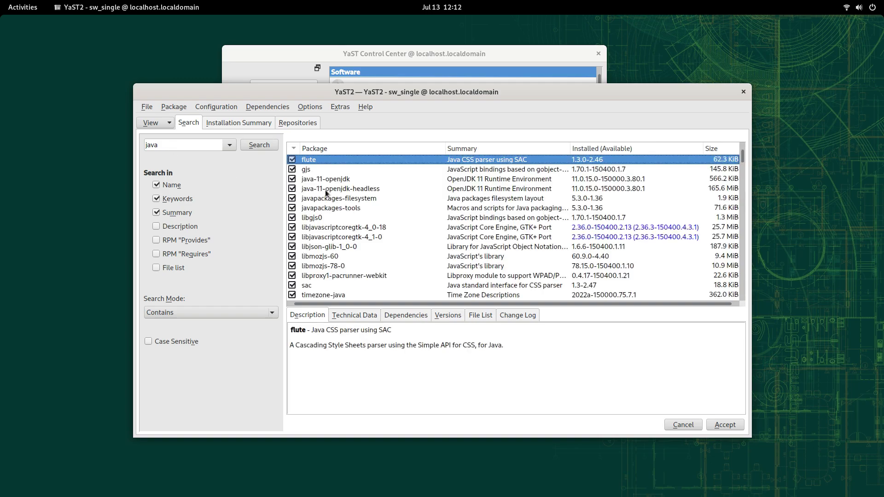
left_click(342, 183)
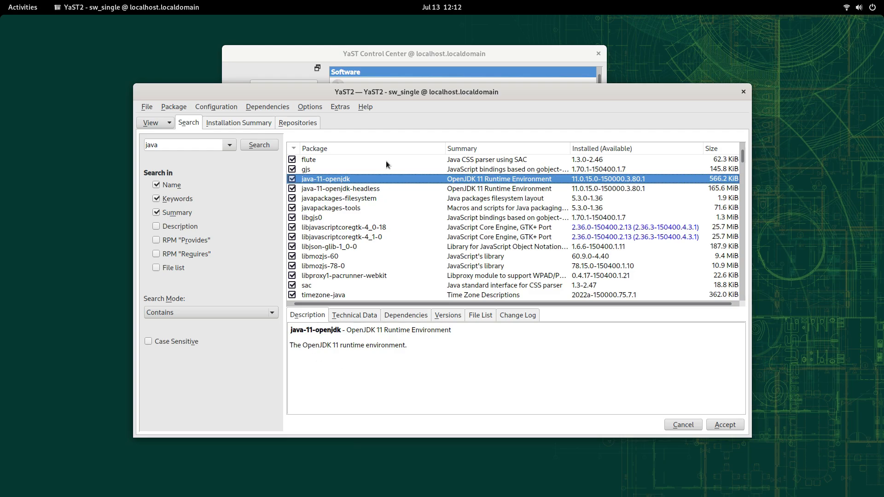
left_click(265, 126)
left_click(289, 125)
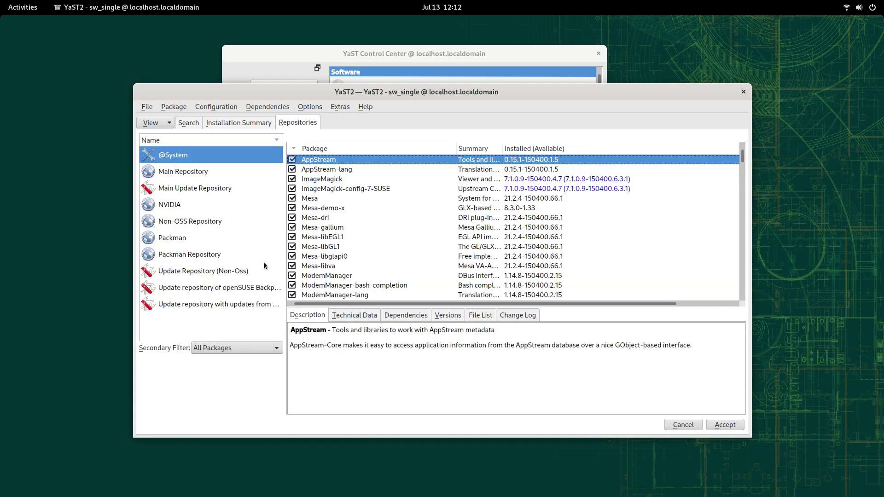
Step: List NVIDIA repository packages, then try Khartoum, Porto Velho and Bahia time zones and close Date and Time
left_click(157, 210)
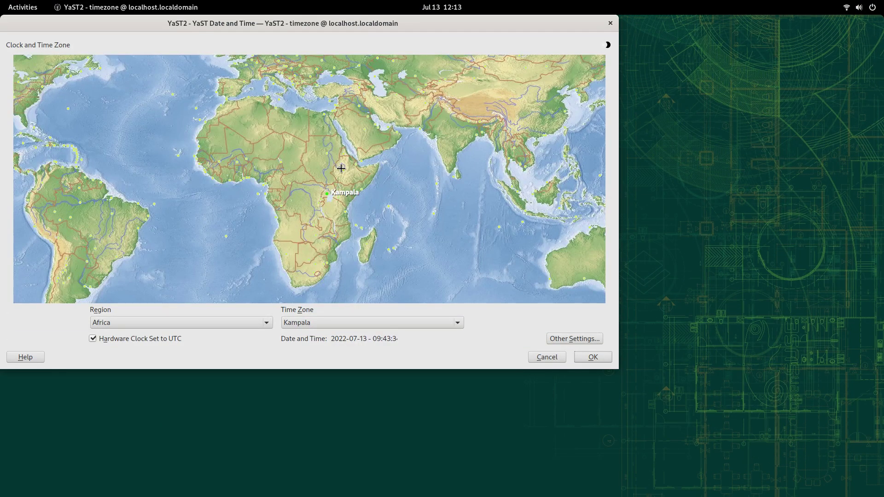
left_click(329, 159)
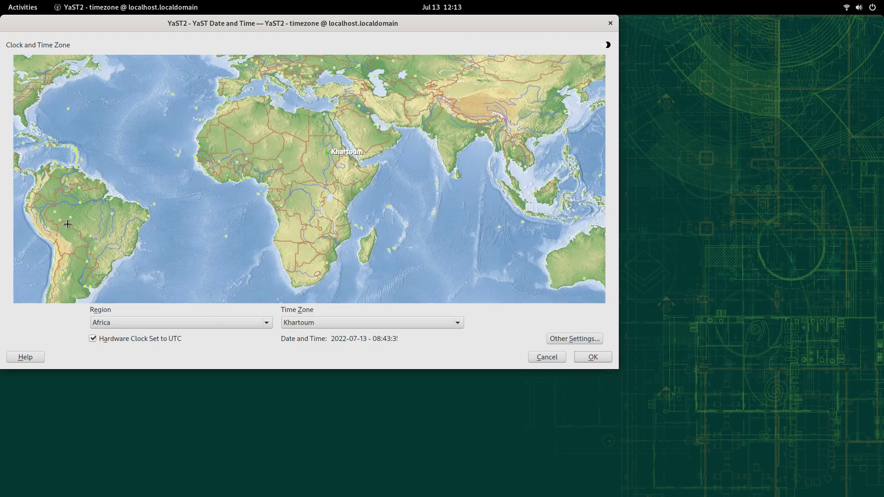
left_click(83, 218)
left_click(123, 225)
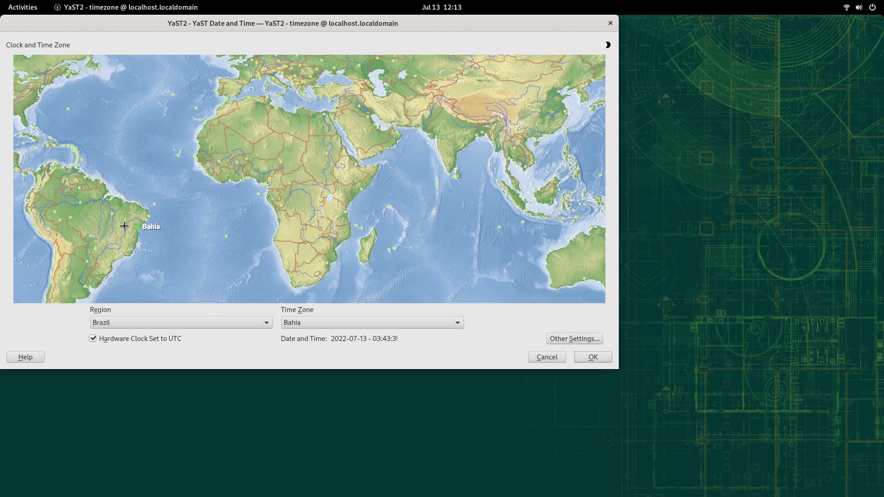
left_click(610, 23)
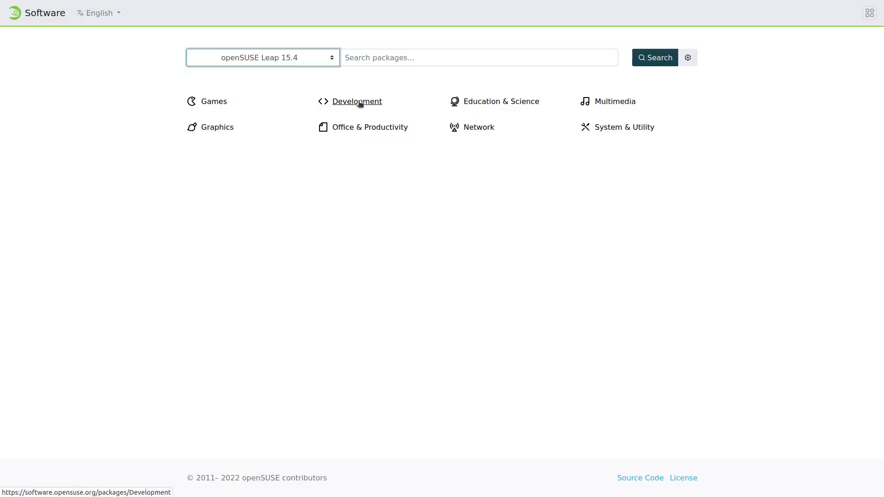
Step: Browse Development, narrow to IDE, and view the Geany IDE package page (Tumbleweed 1.38)
left_click(358, 102)
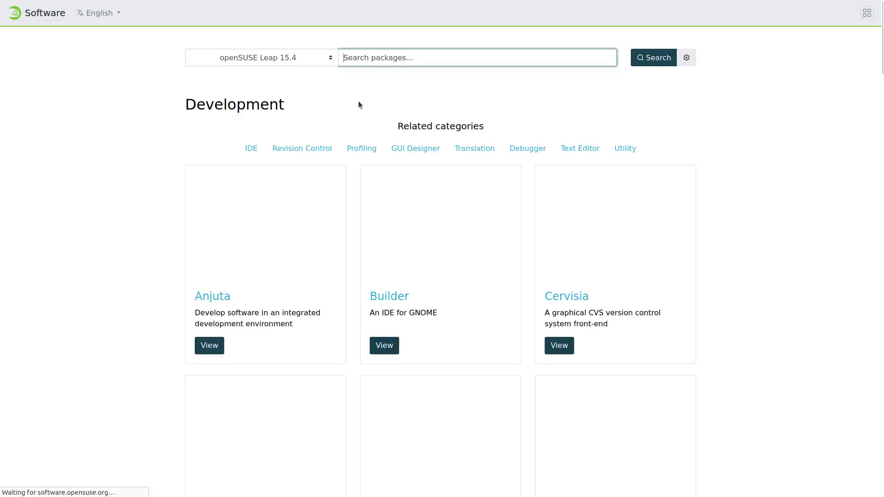
scroll(723, 277, "down", 5)
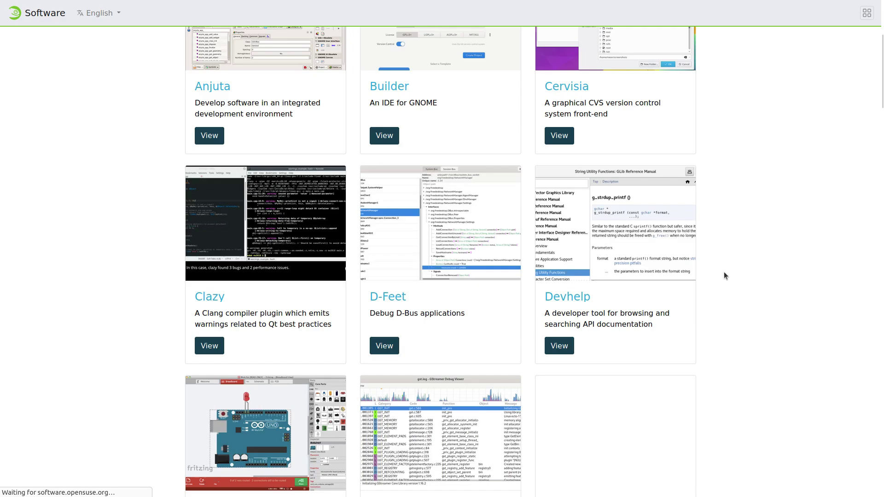
scroll(724, 275, "up", 5)
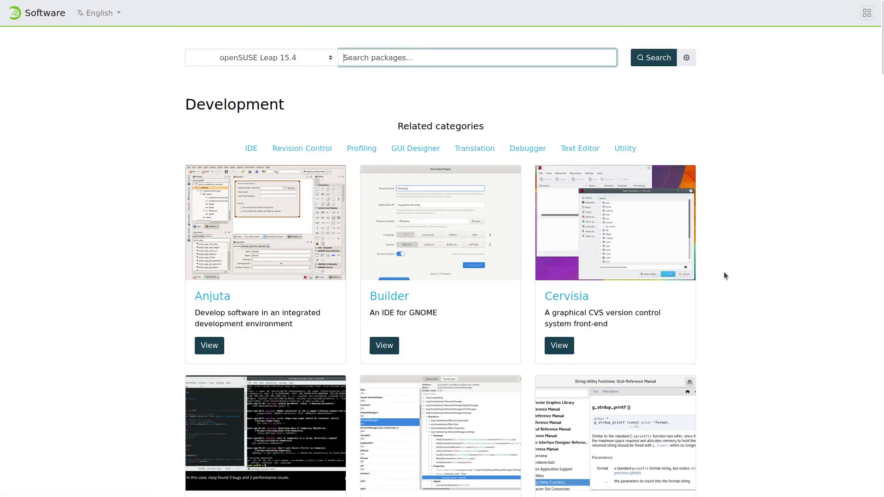
left_click(252, 148)
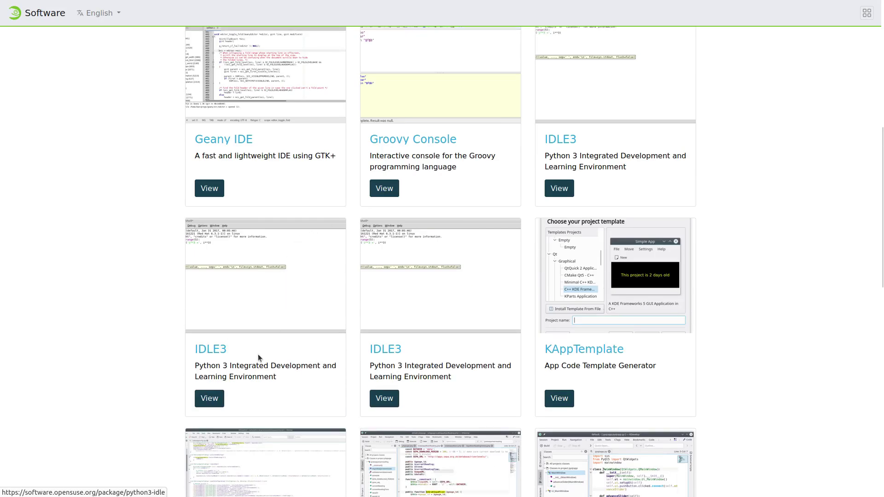
left_click(244, 81)
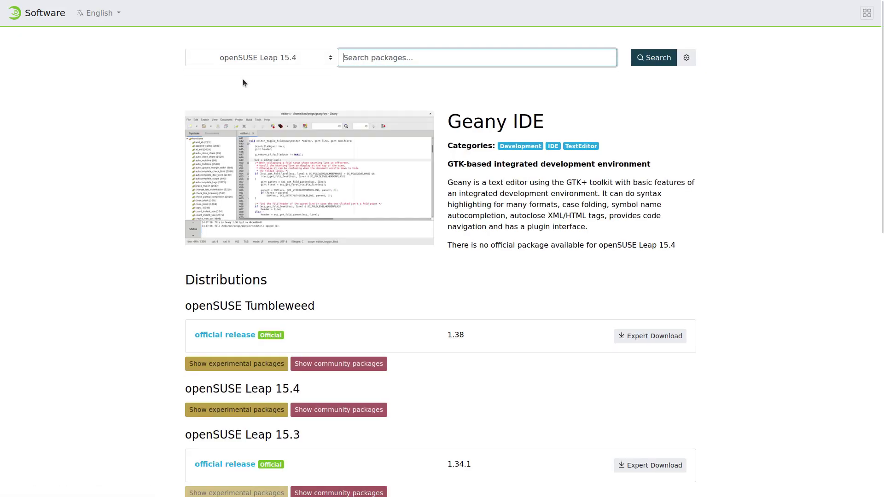
scroll(542, 289, "down", 2)
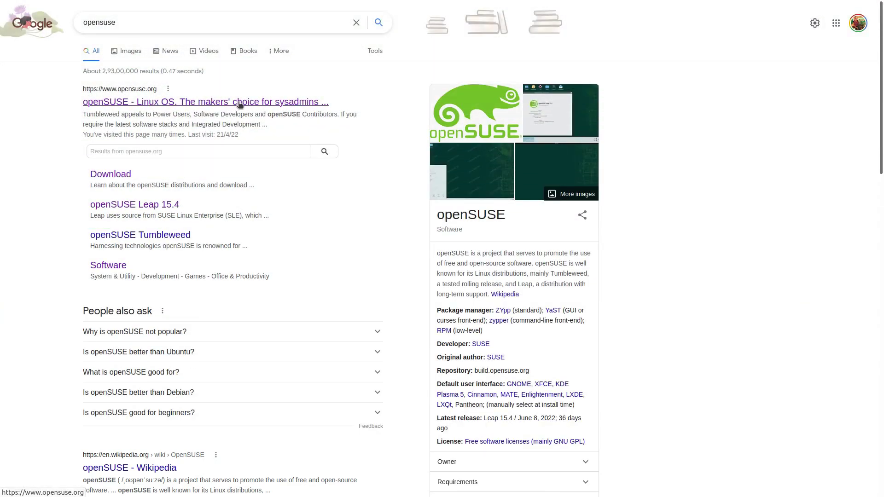
Step: Go from opensuse.org to the Leap 15.4 page and download the 3.8 GB x86_64 offline image
left_click(239, 103)
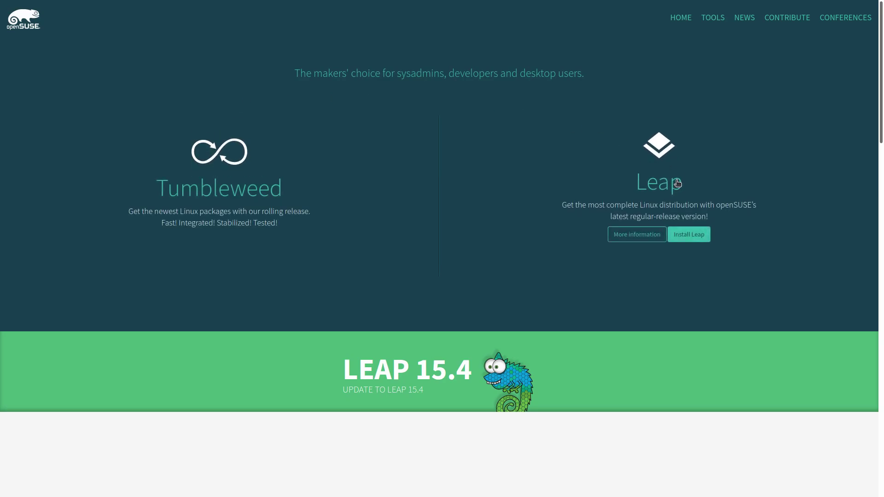
left_click(676, 183)
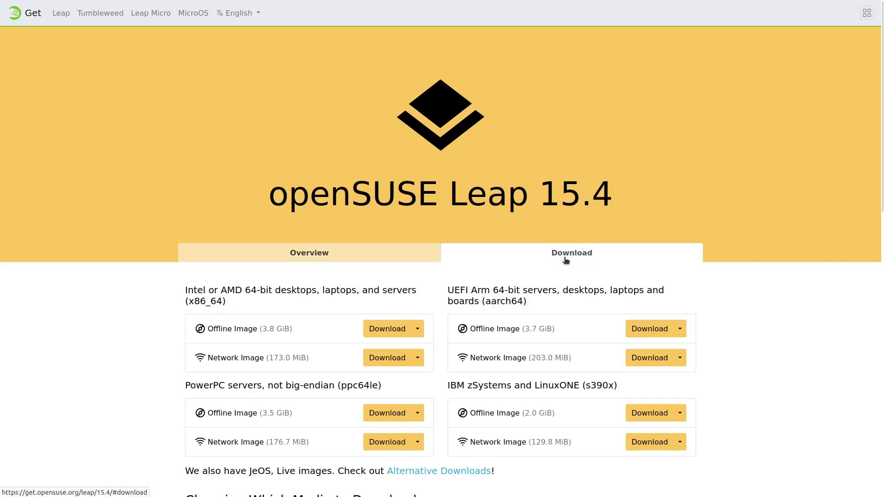
scroll(185, 273, "down", 3)
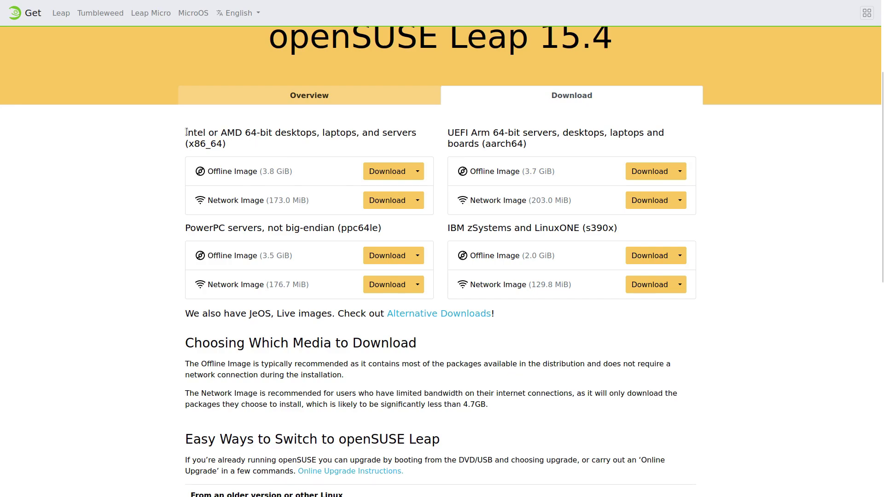
left_click_drag(183, 134, 392, 134)
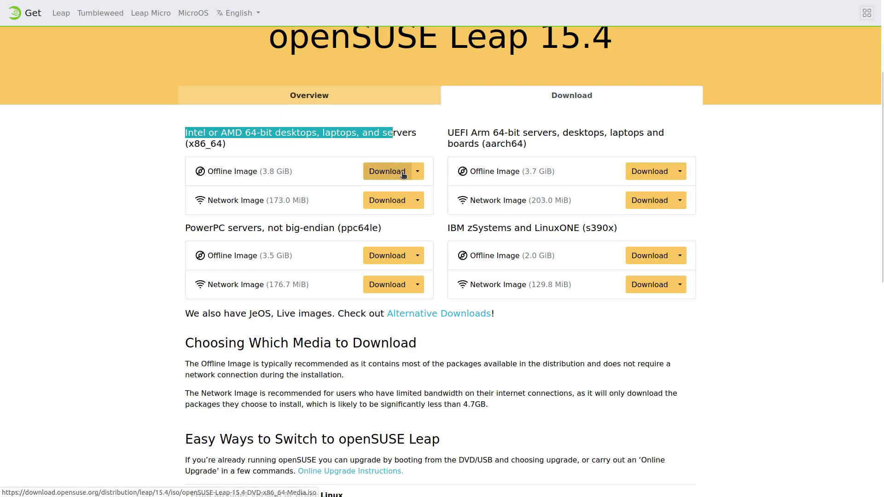
left_click(417, 172)
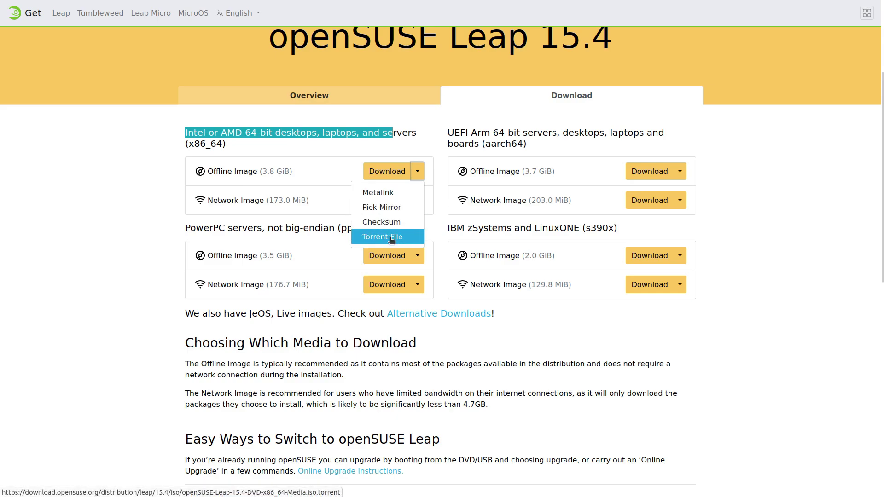
left_click(378, 179)
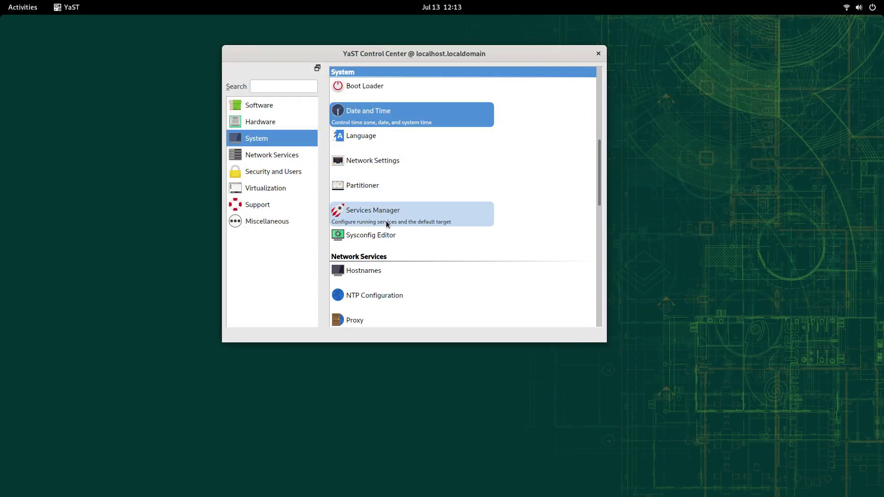
Step: After briefly launching Services Manager, open Firewall from the Security and Users tools
left_click(388, 214)
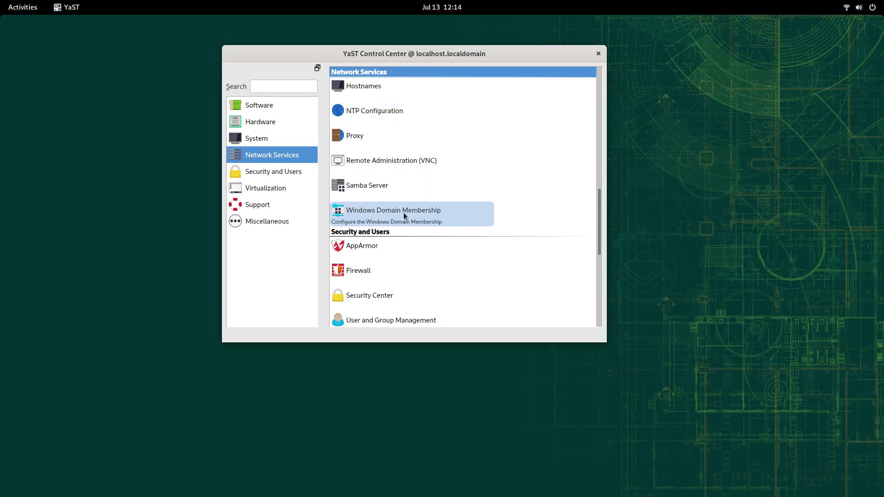
left_click(264, 170)
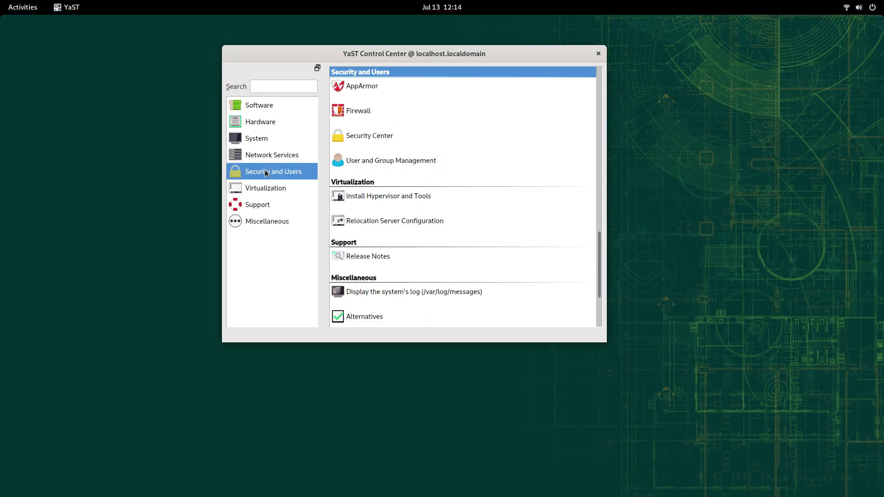
left_click(381, 116)
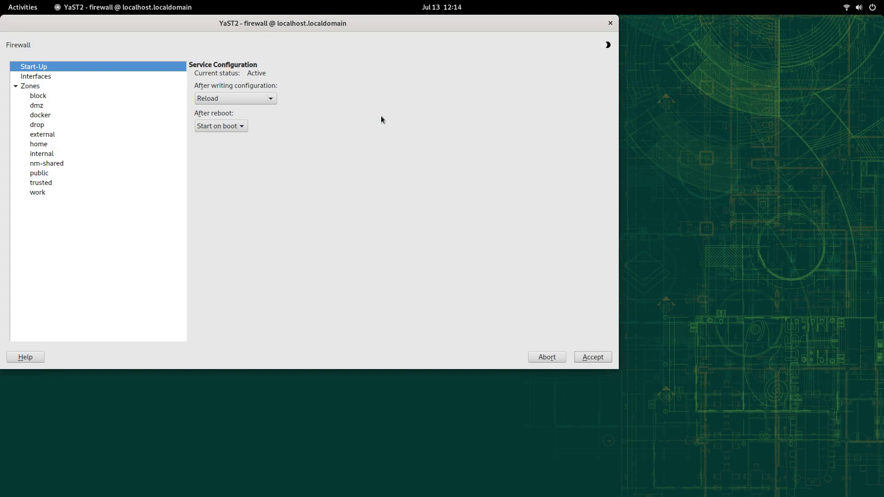
Step: Inspect the block and dmz firewall zones, then abort the Firewall module without saving
left_click(56, 87)
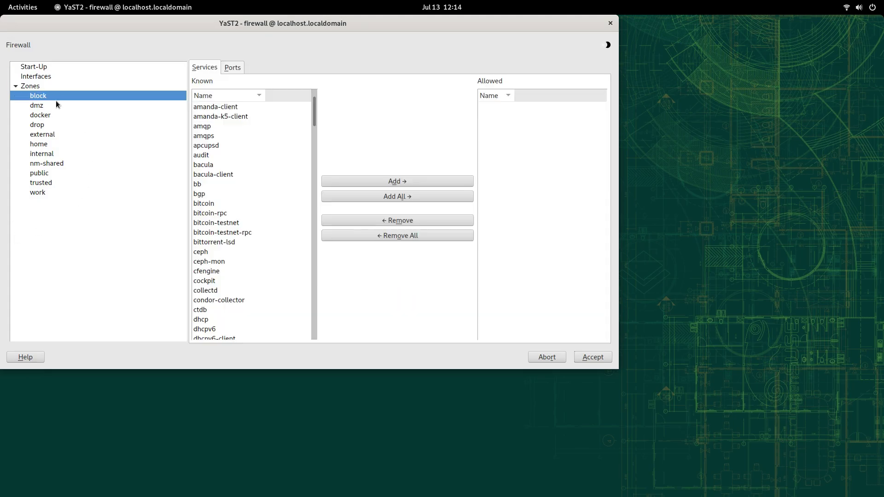
left_click(57, 105)
left_click(610, 23)
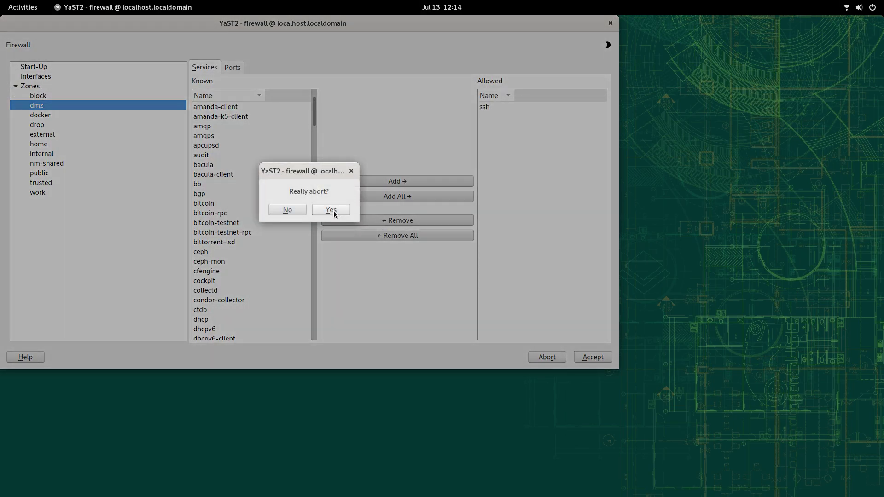
left_click(333, 211)
Step: Launch AppArmor Settings, confirm AppArmor is enabled, and quit it
left_click(373, 92)
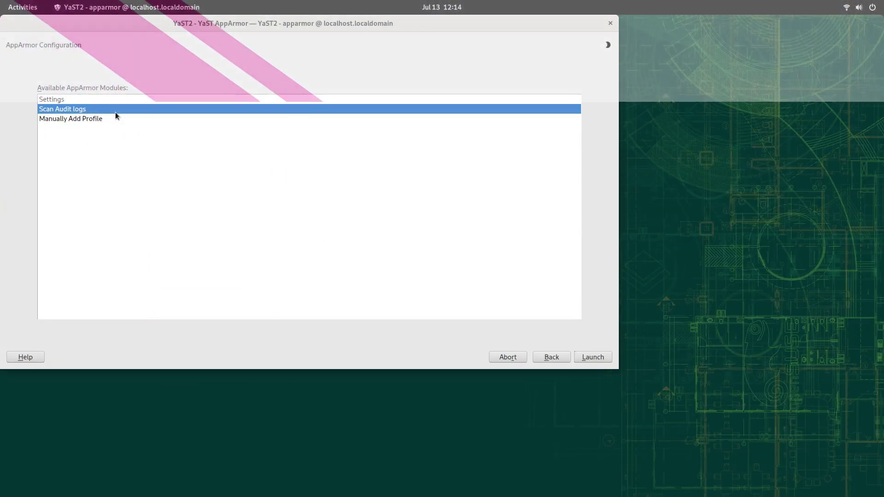
left_click(108, 120)
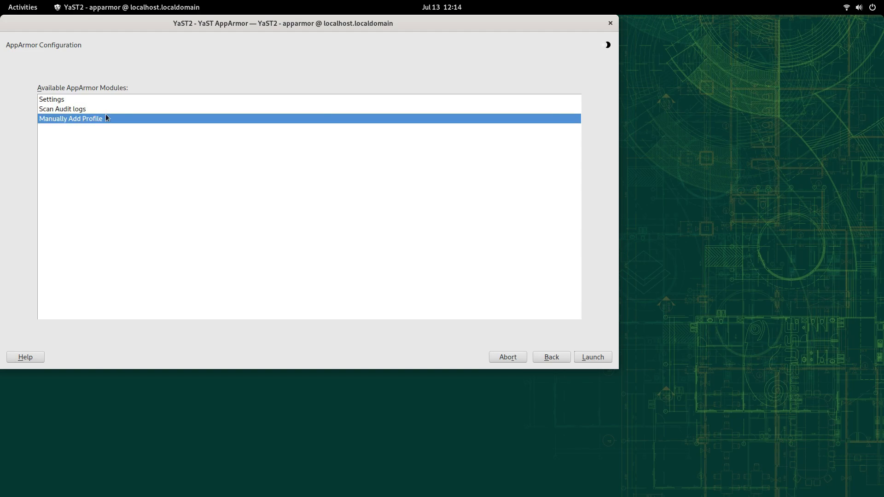
left_click(97, 101)
left_click(593, 357)
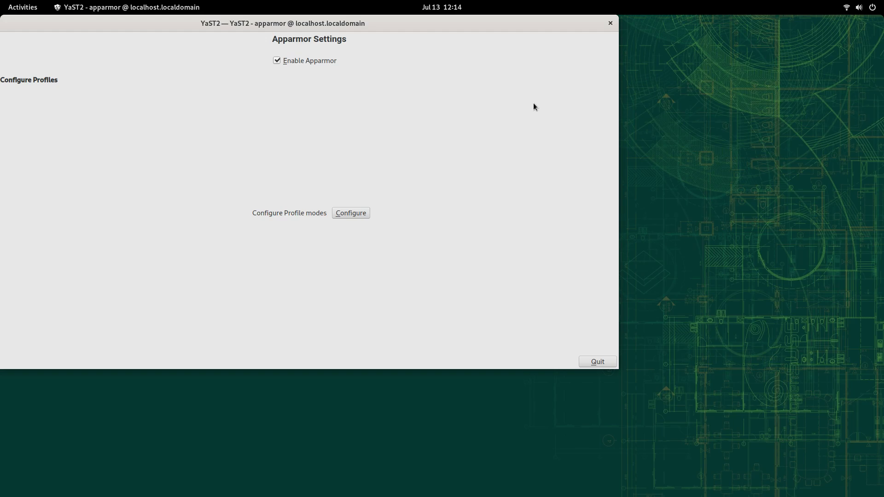
left_click(610, 23)
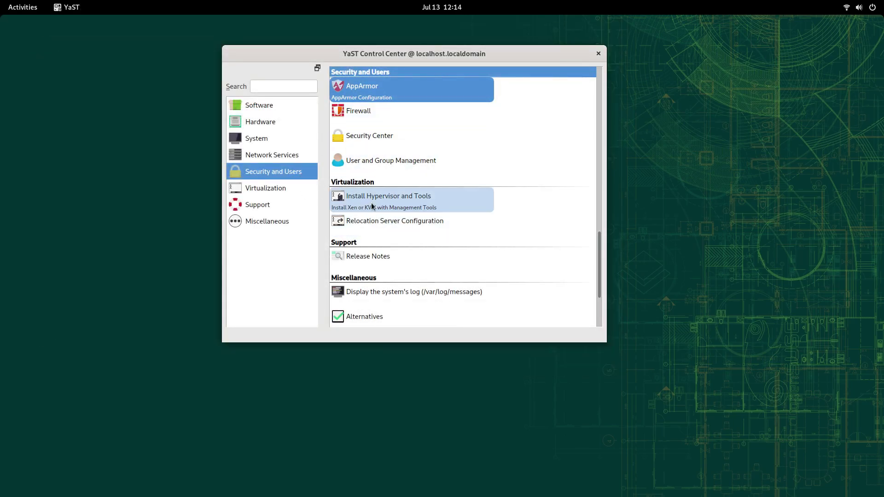
Step: Browse the Virtualization, Support and Miscellaneous groups, then launch Filesystem Snapshots
left_click(281, 189)
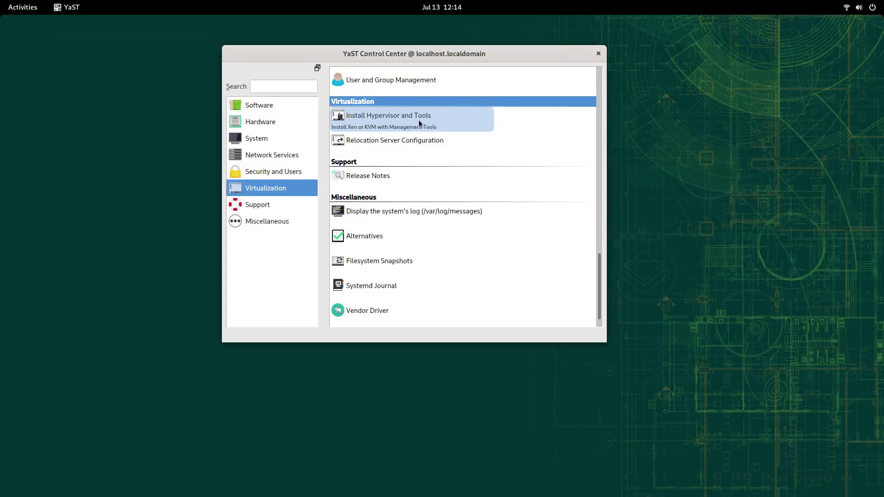
left_click(305, 201)
left_click(286, 225)
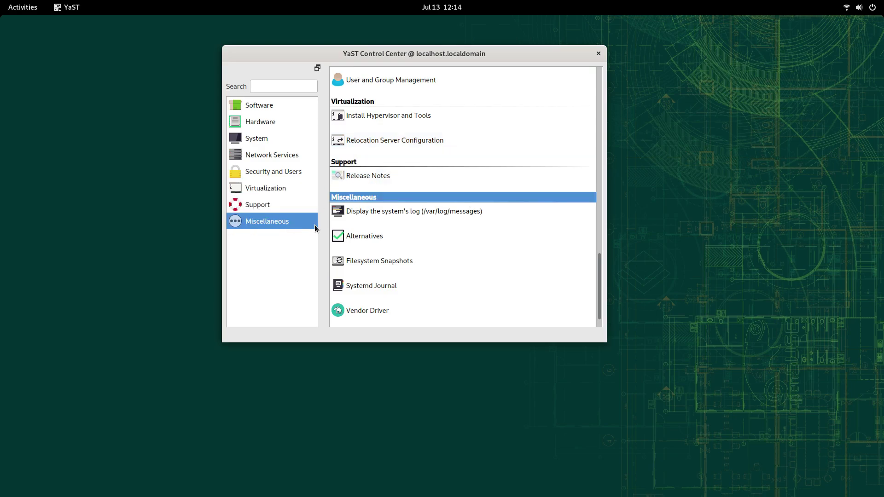
left_click(409, 273)
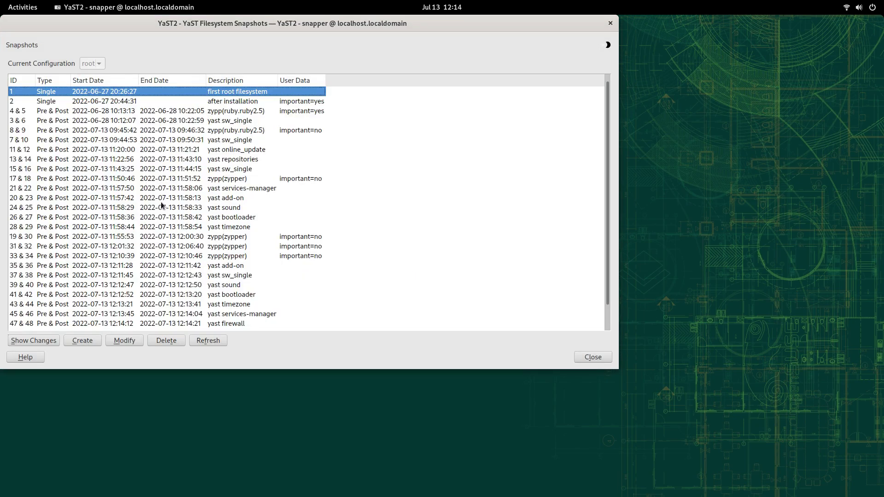
Step: Browse the snapshot list and view the 7 & 10 pair's details, cancelling without changes
scroll(132, 125, "down", 1)
scroll(154, 149, "up", 1)
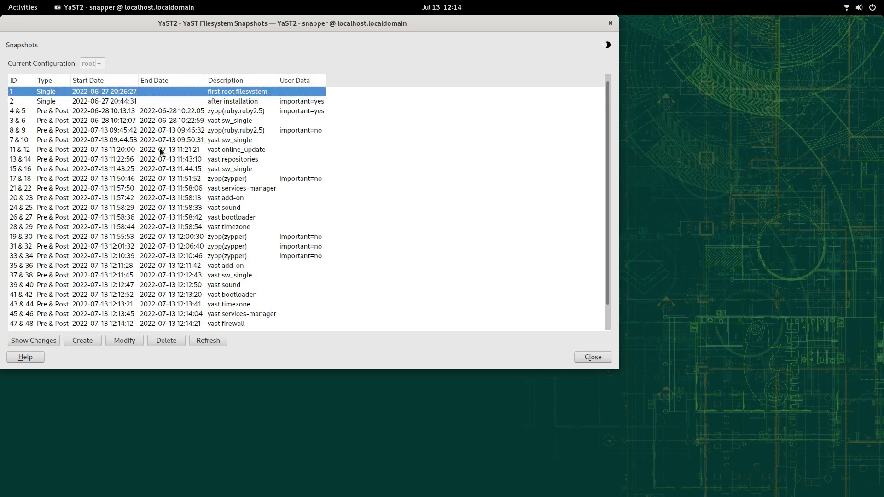
left_click(236, 101)
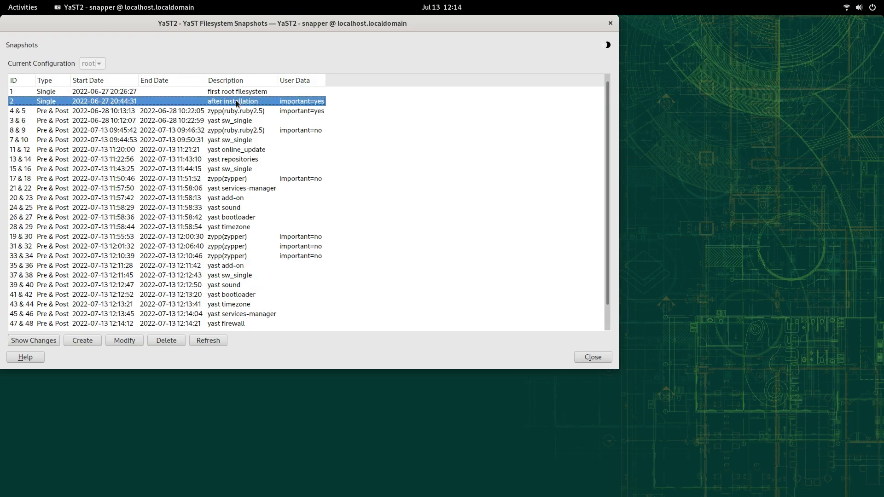
left_click(240, 94)
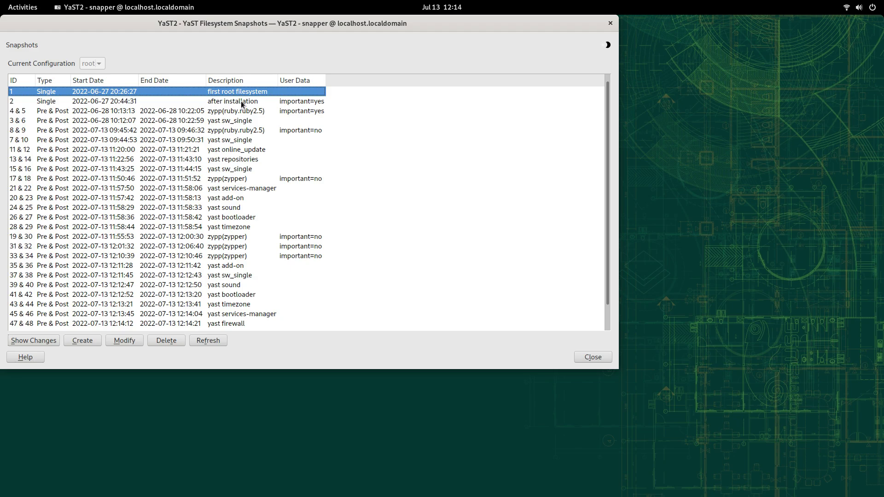
left_click_drag(126, 105, 102, 141)
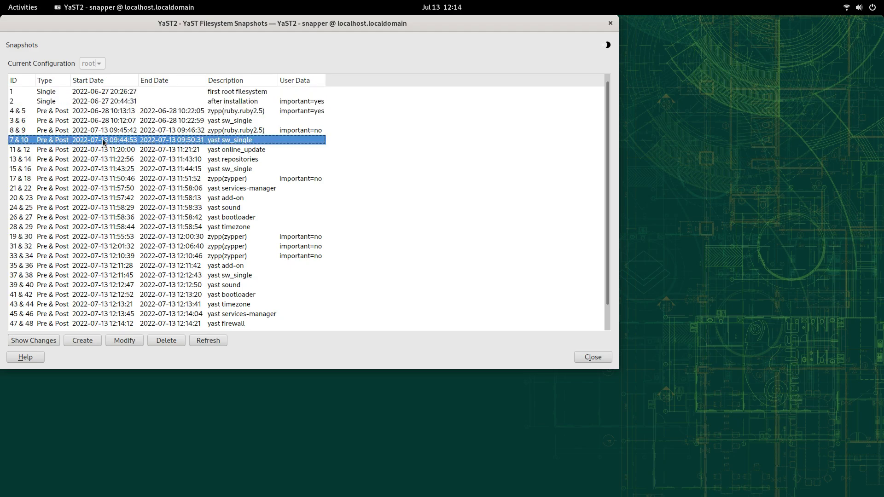
left_click(135, 343)
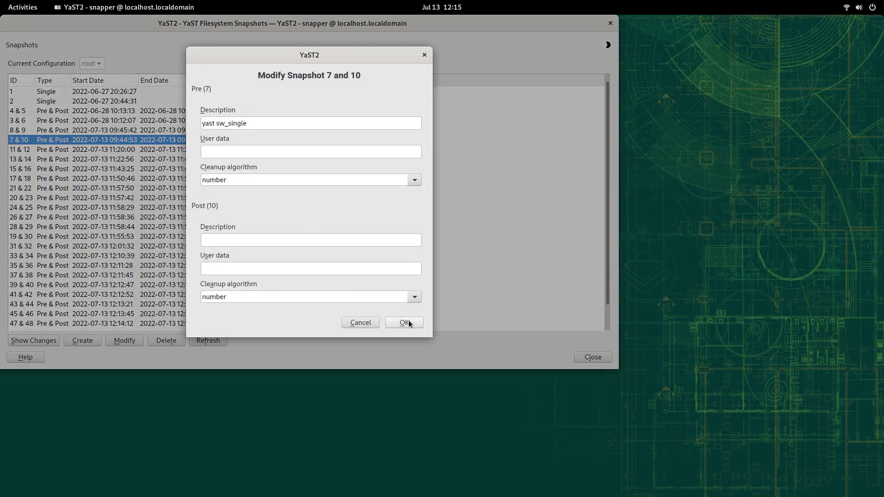
left_click(350, 322)
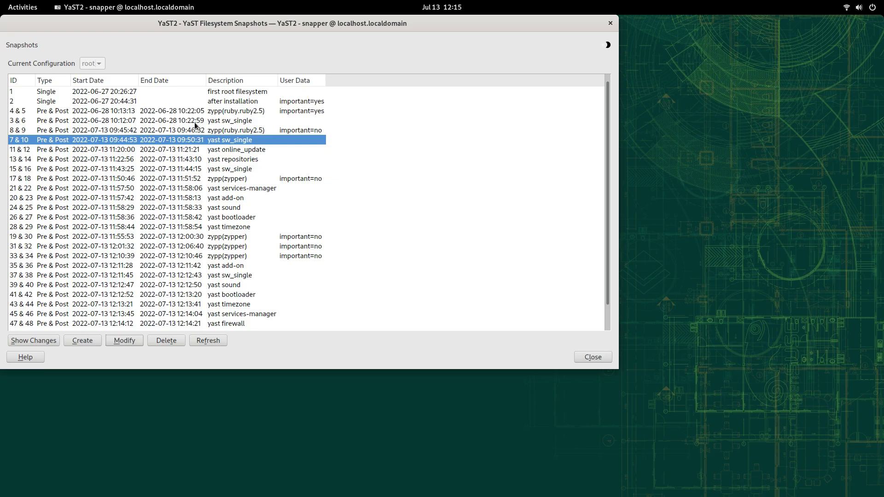
Step: Select the 4 & 5 snapshot pair, then close the Filesystem Snapshots tool
left_click(187, 109)
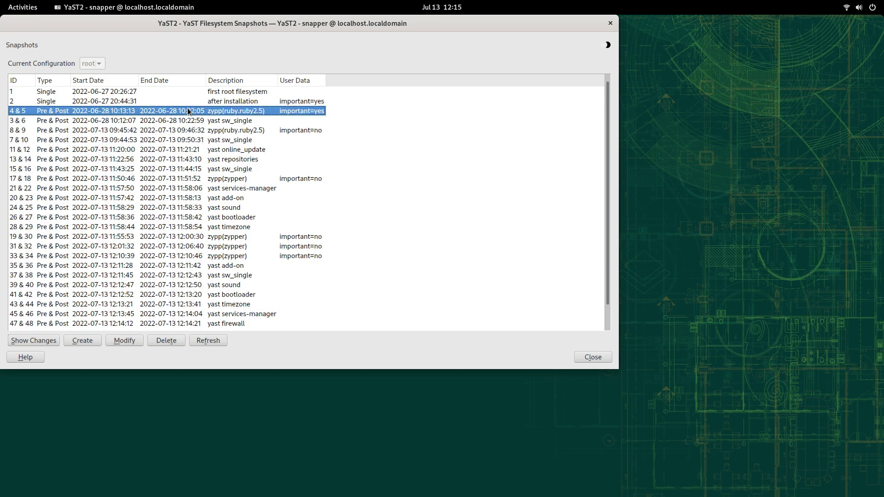
left_click(314, 102)
scroll(213, 276, "down", 2)
scroll(221, 276, "up", 2)
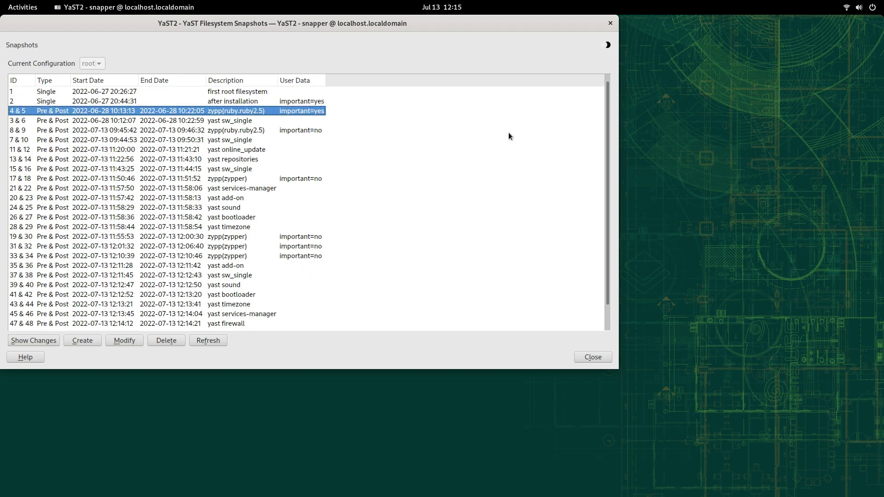
left_click(608, 23)
left_click(289, 324)
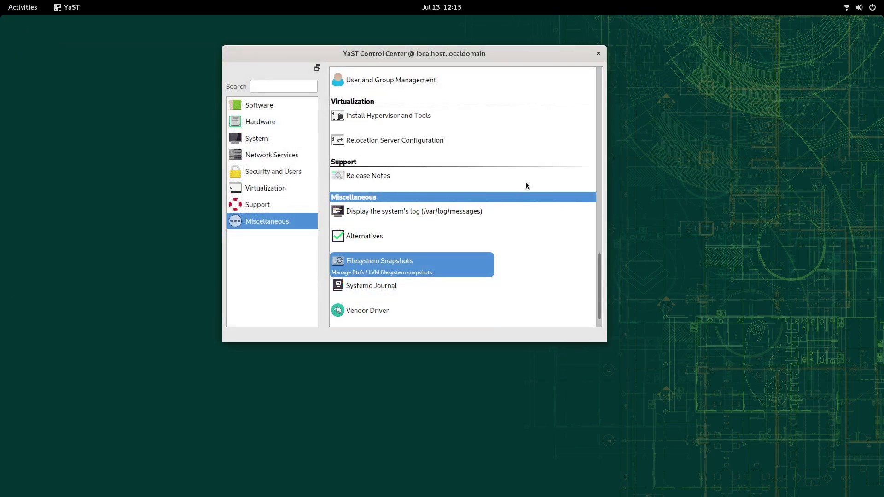
Step: Start Vendor Driver, cancel its CD request, and close YaST Control Center
left_click(373, 309)
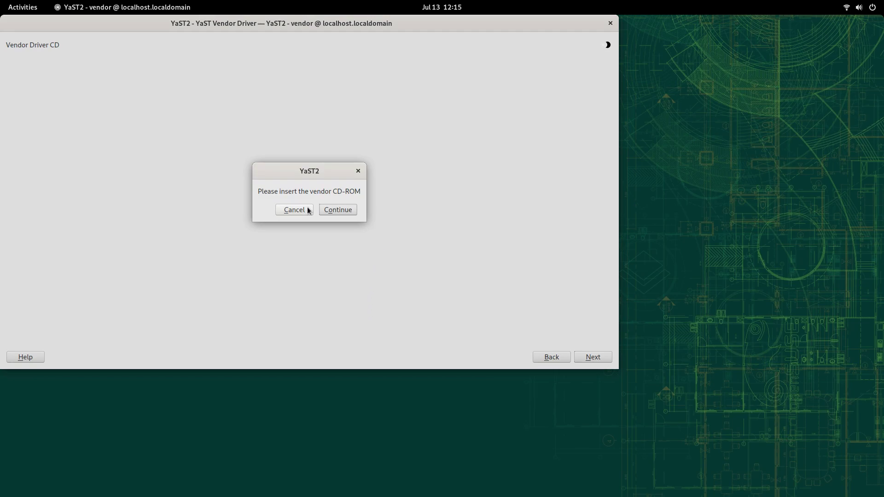
left_click(309, 210)
left_click(595, 57)
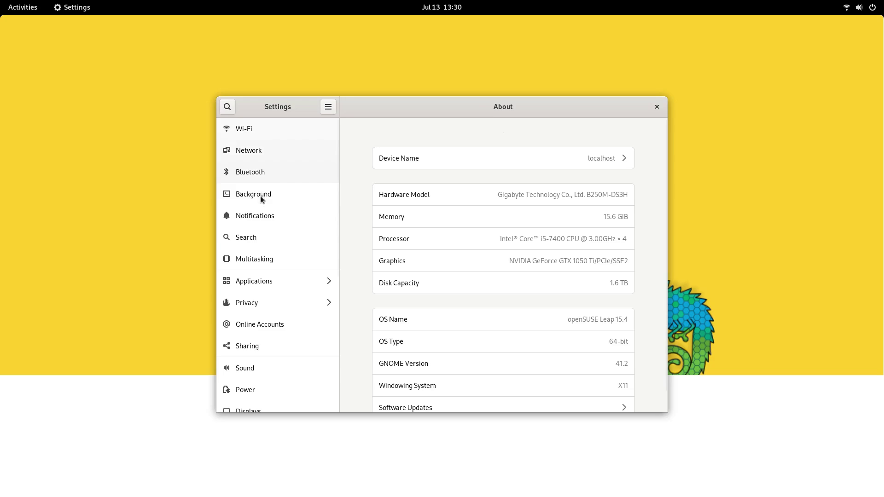
Step: Look through the Wi-Fi, Network, Bluetooth, Background and Notifications settings pages
left_click(259, 130)
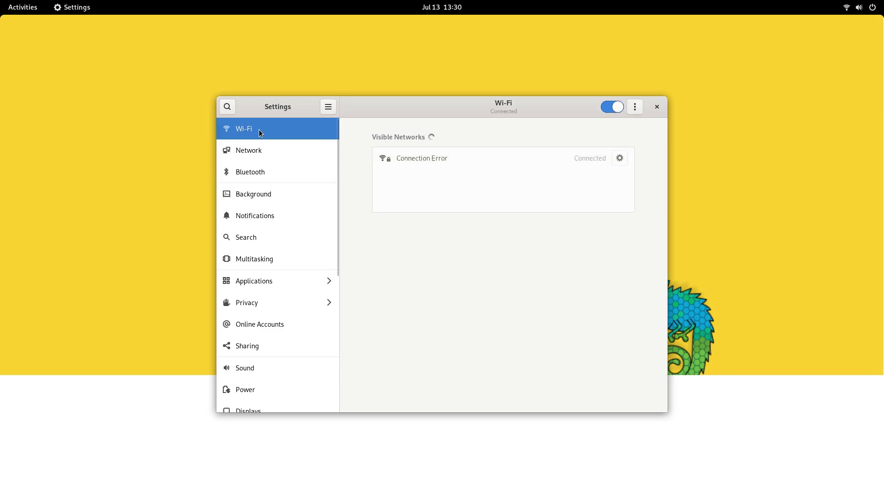
left_click(278, 157)
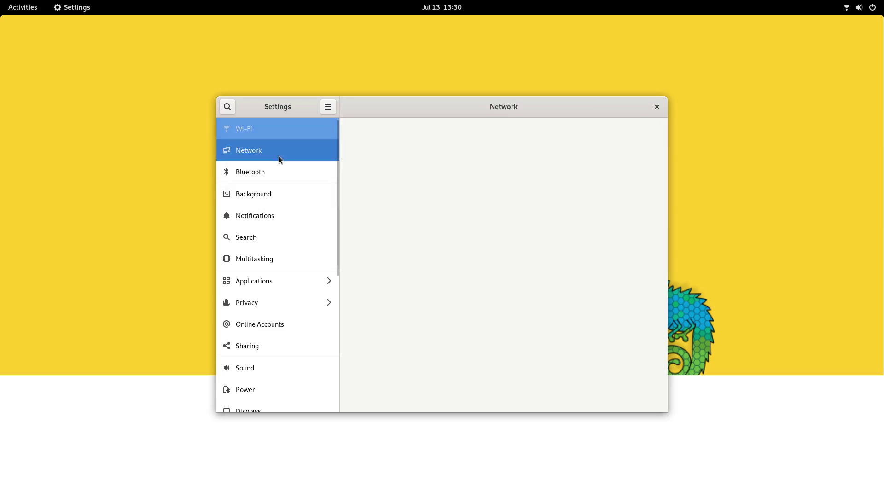
left_click(290, 177)
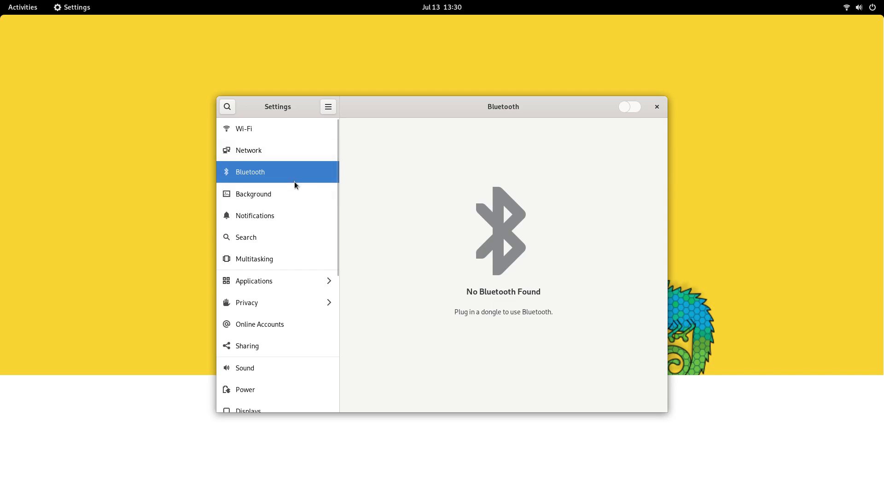
left_click(293, 188)
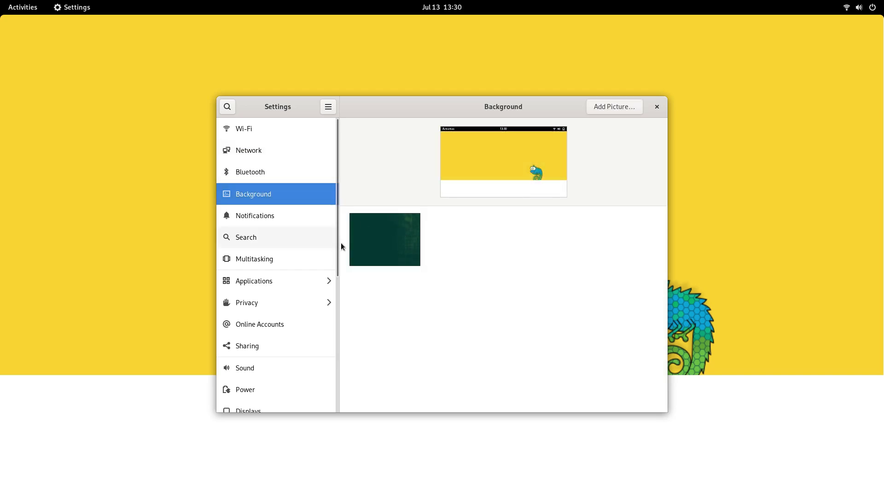
left_click(272, 215)
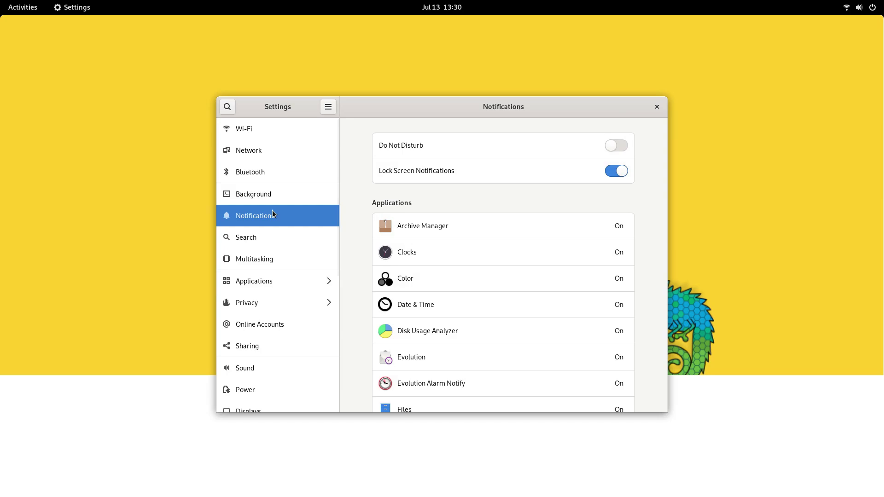
scroll(480, 297, "down", 5)
scroll(479, 297, "up", 5)
Step: Turn off Characters in Search results and glance at the Contacts integration settings
left_click(311, 238)
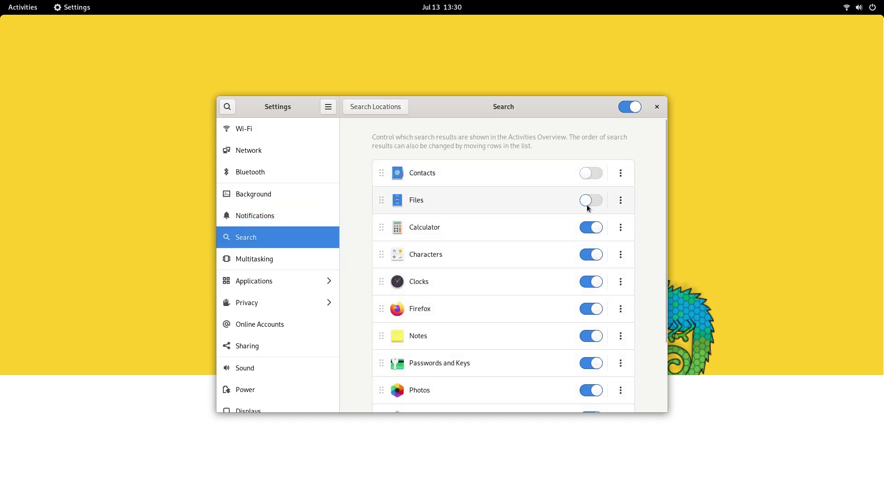
left_click(587, 260)
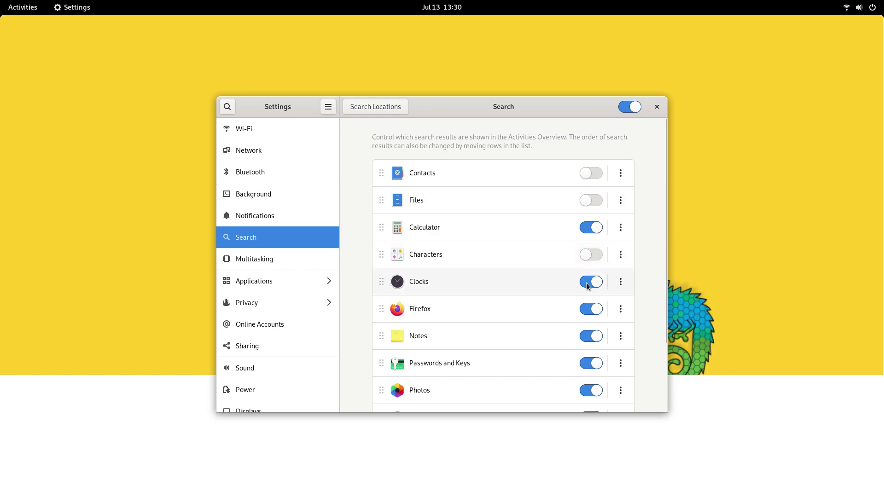
left_click(300, 274)
key("alt+Left")
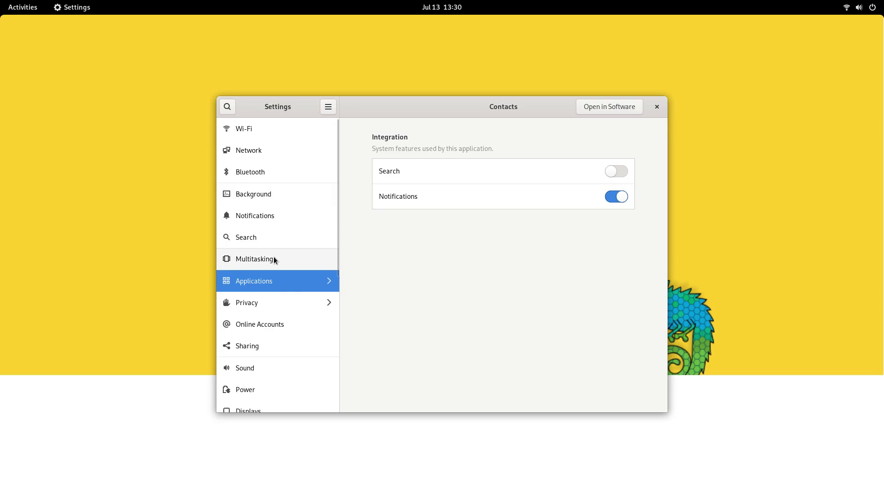
Step: View the Multitasking page with its dynamic workspaces setting
left_click(274, 256)
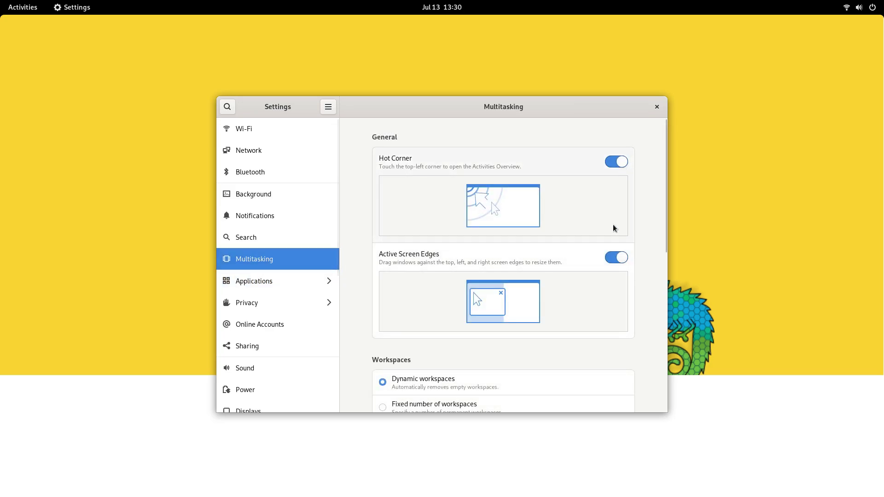
scroll(530, 288, "down", 3)
scroll(529, 290, "down", 5)
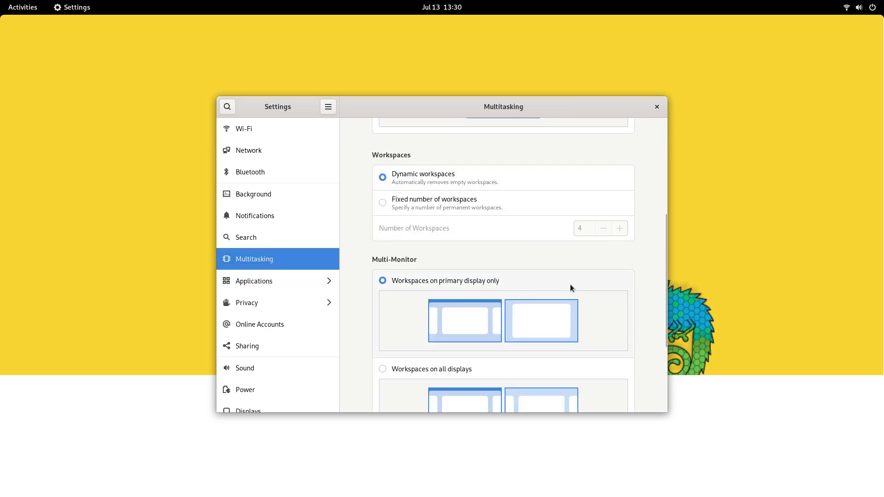